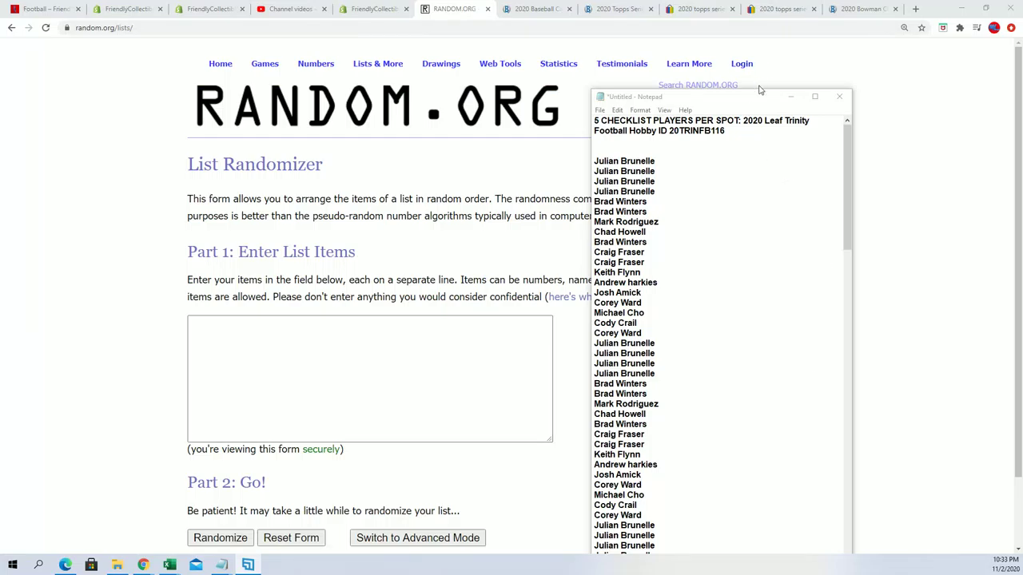
Step: Copy all the owner names above the player list in the Notepad document into the List Randomizer's items field
left_click_drag(762, 98, 762, 10)
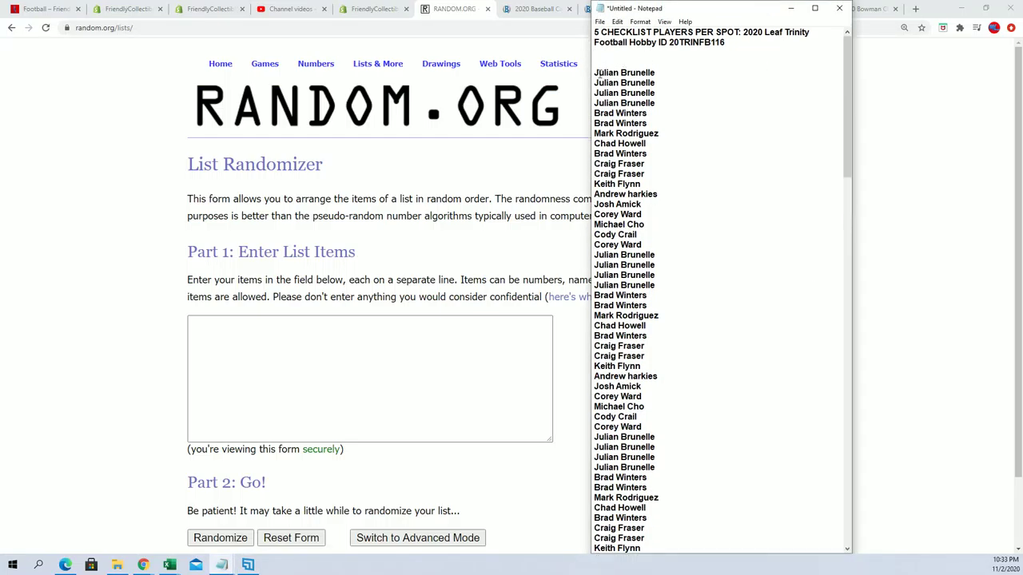
left_click_drag(593, 72, 641, 215)
right_click(621, 195)
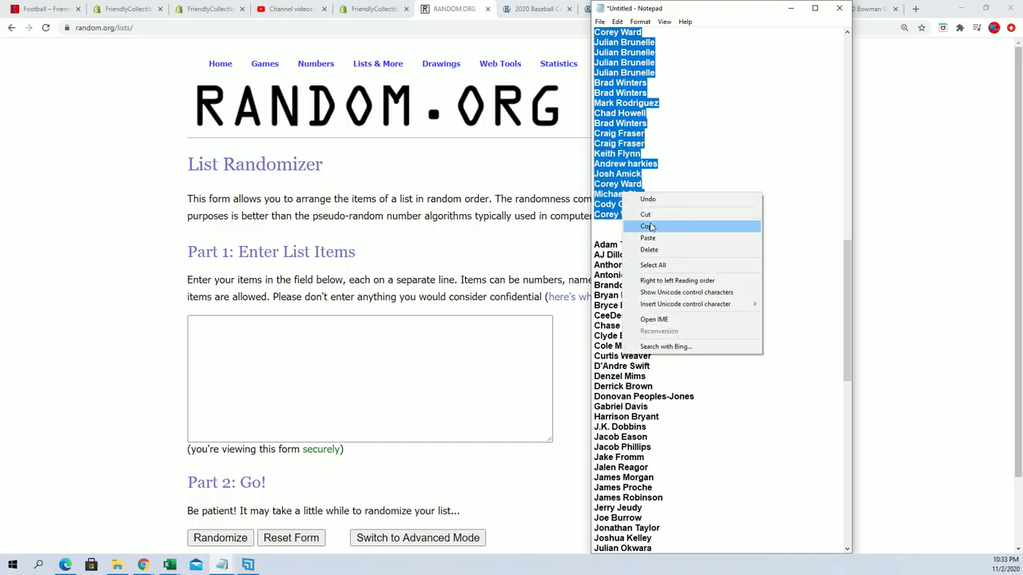
left_click(651, 227)
left_click(247, 322)
right_click(244, 324)
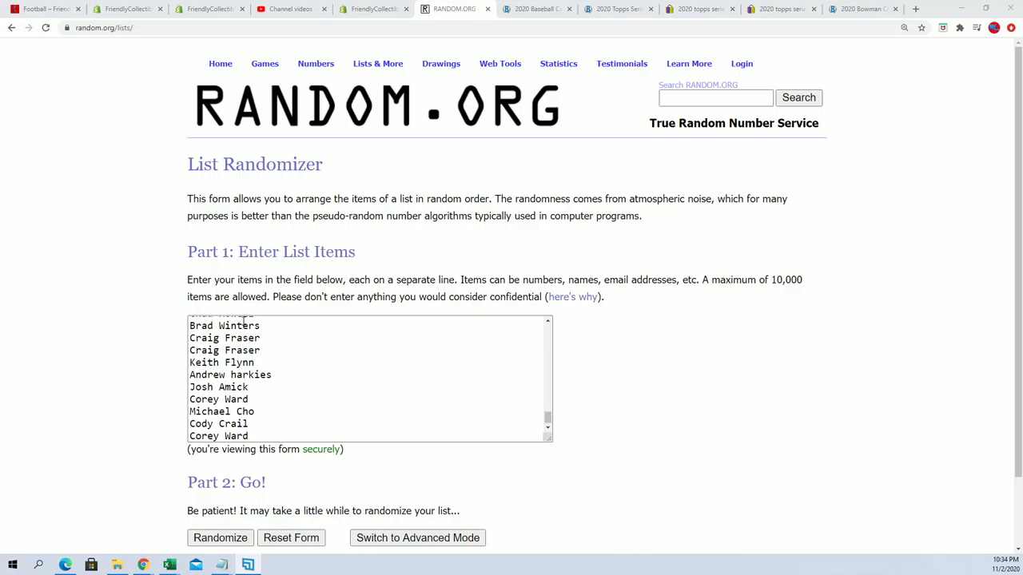
Step: Randomize the owner name list seven times
scroll(670, 424, "down", 2)
left_click(237, 458)
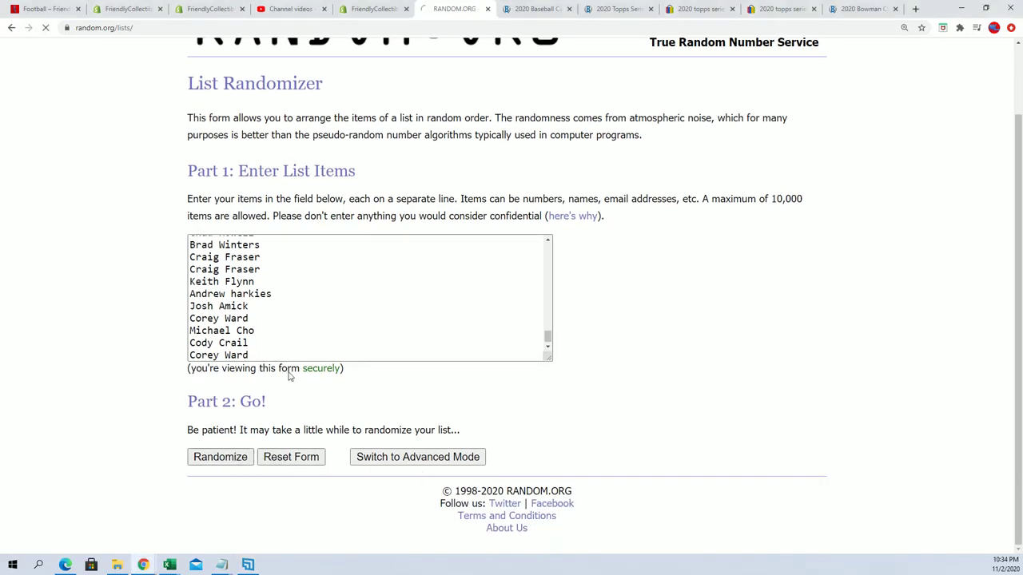
scroll(199, 458, "down", 12)
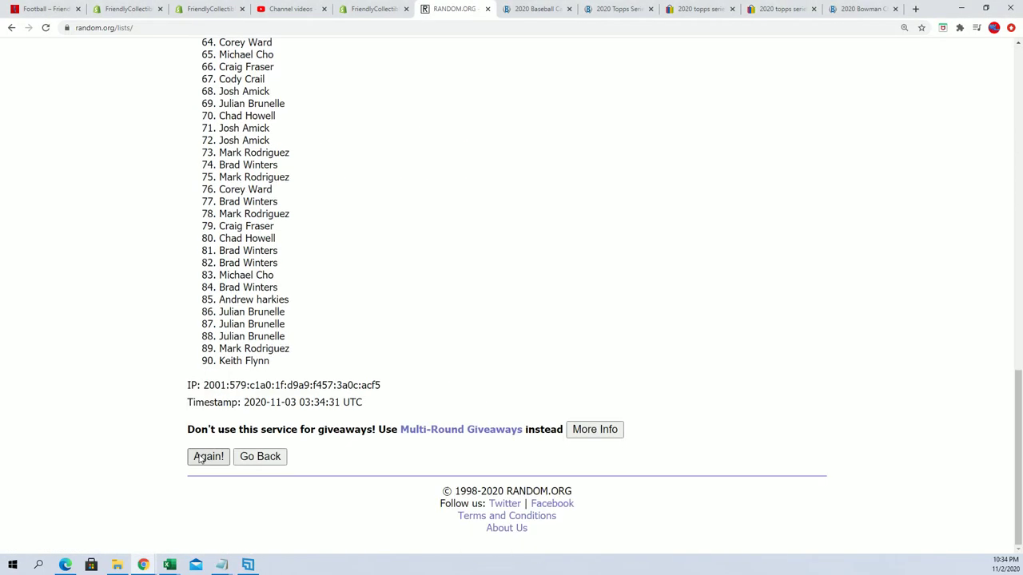
left_click(208, 456)
scroll(199, 459, "down", 12)
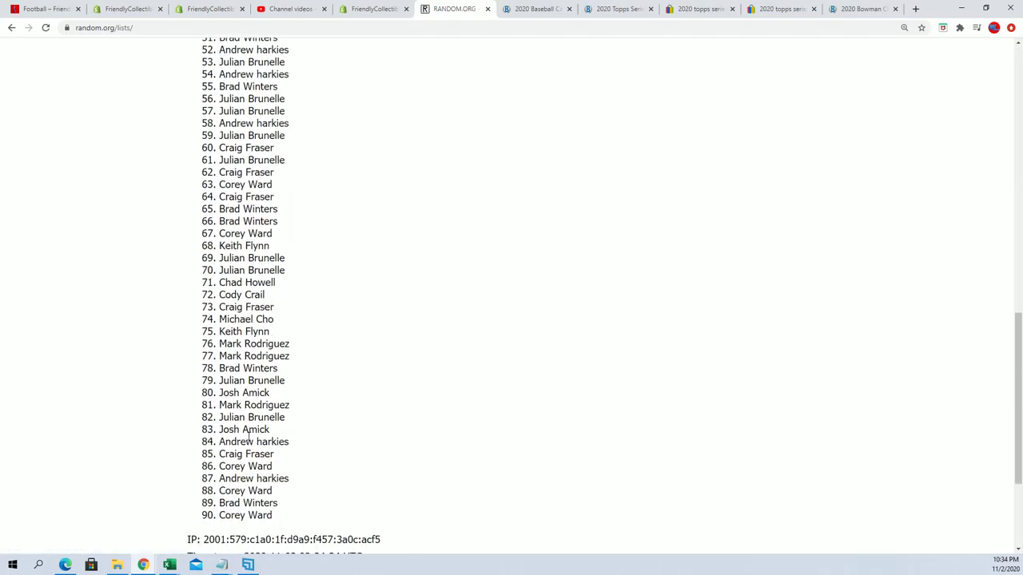
left_click(206, 457)
scroll(299, 423, "down", 12)
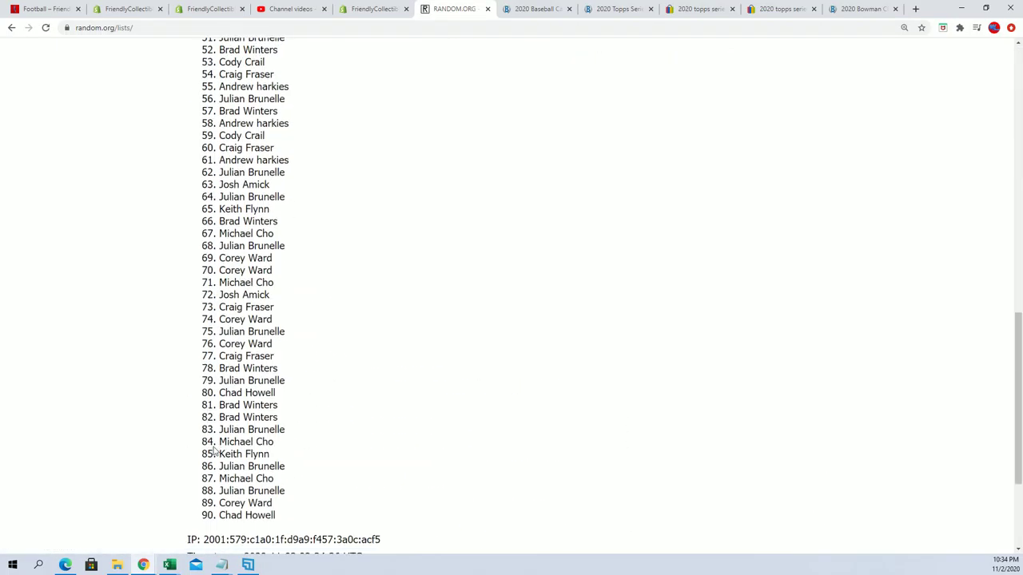
left_click(205, 459)
scroll(306, 418, "down", 12)
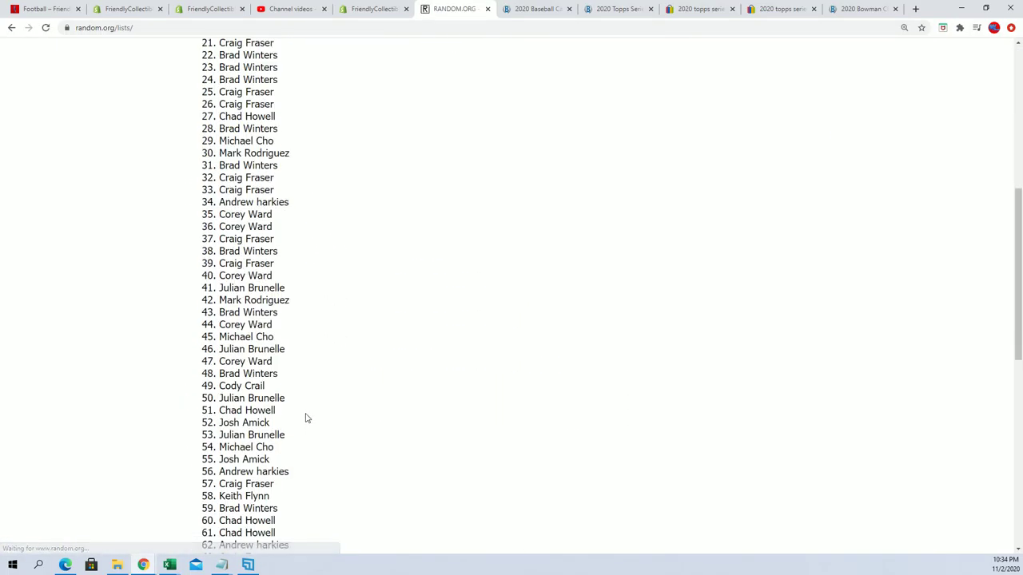
scroll(306, 391, "down", 12)
left_click(207, 457)
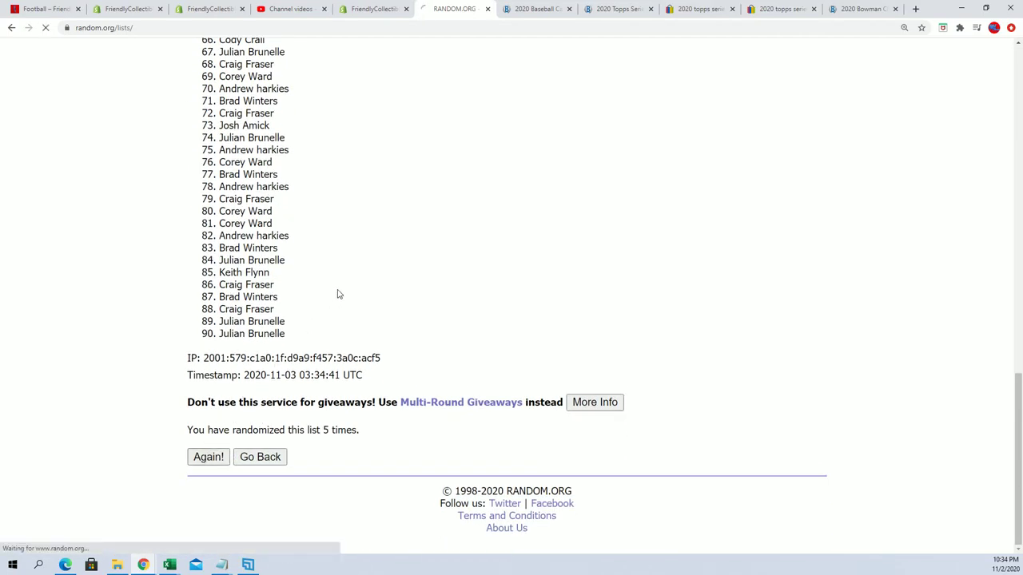
scroll(325, 333, "down", 12)
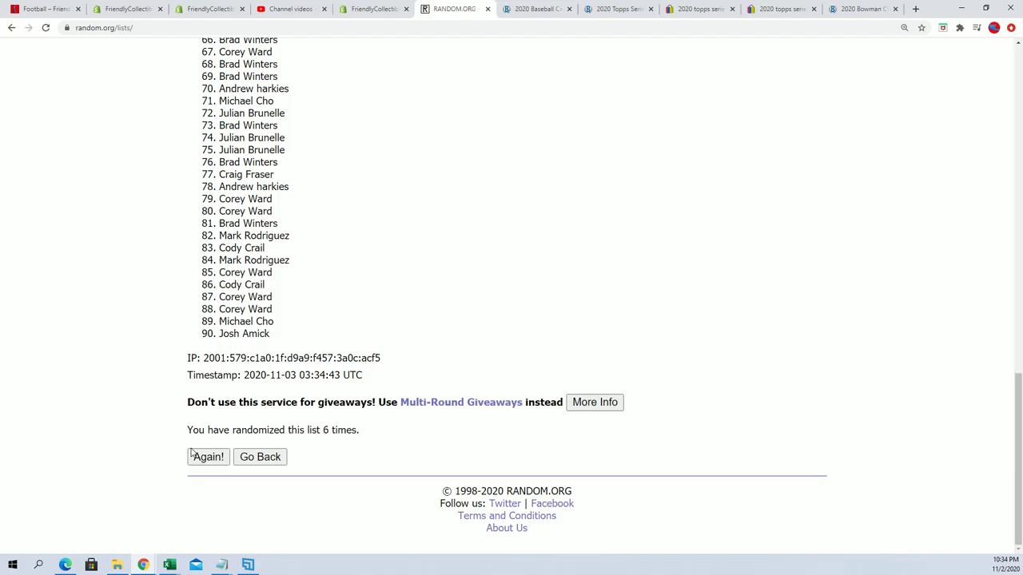
scroll(302, 230, "down", 1)
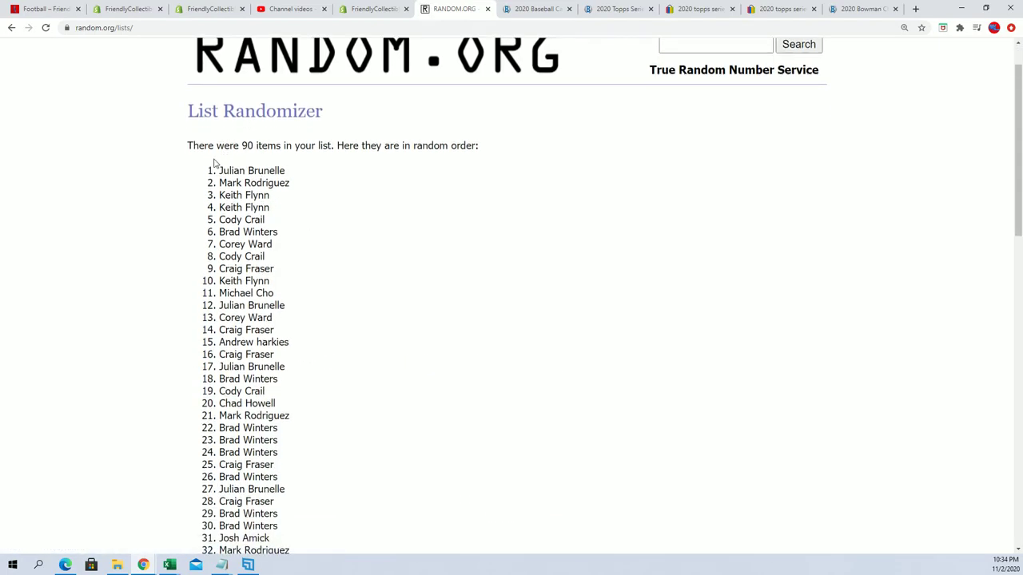
Step: Copy all 90 owner names from the seventh randomized result
left_click_drag(214, 163, 282, 325)
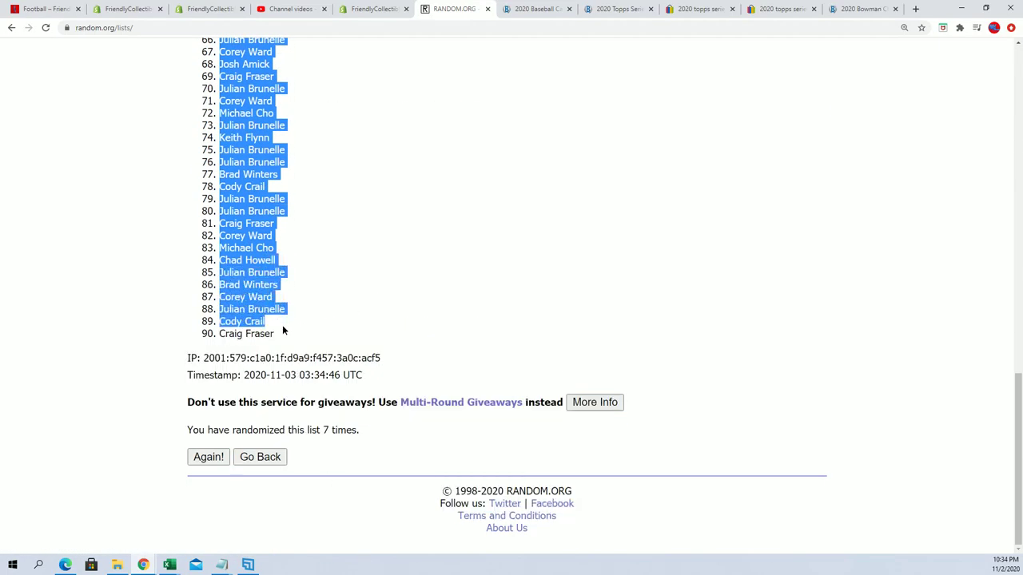
right_click(268, 318)
left_click(282, 323)
scroll(395, 376, "up", 5)
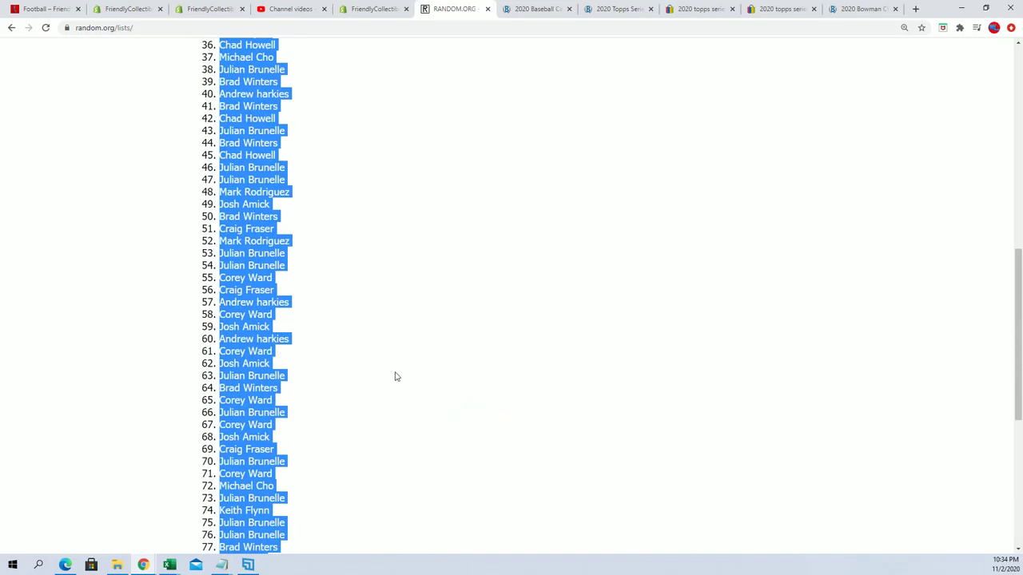
scroll(395, 376, "up", 7)
scroll(394, 376, "down", 1)
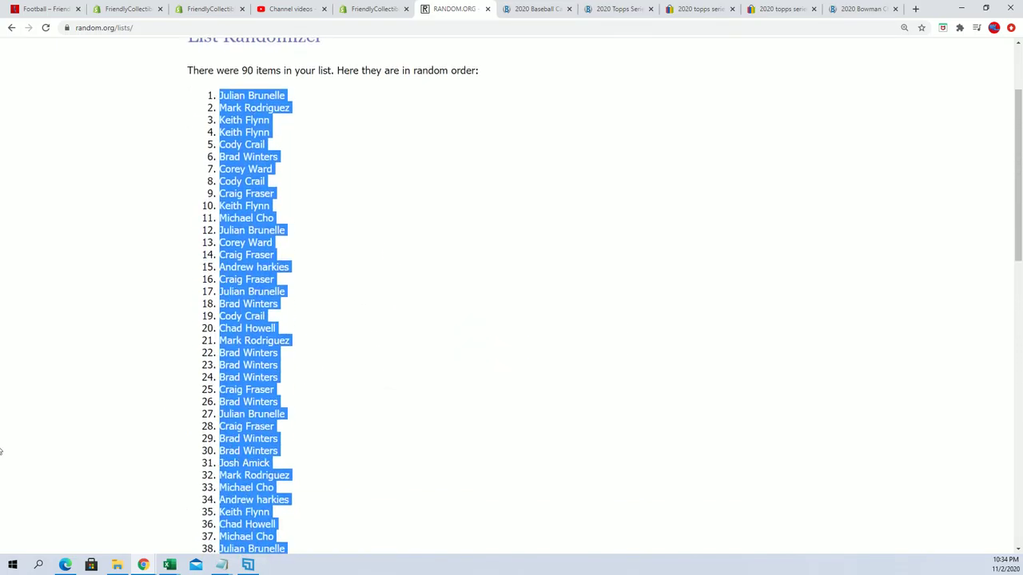
Step: Switch to the Excel workbook and widen columns A and B to fit their headers
key("alt+Tab")
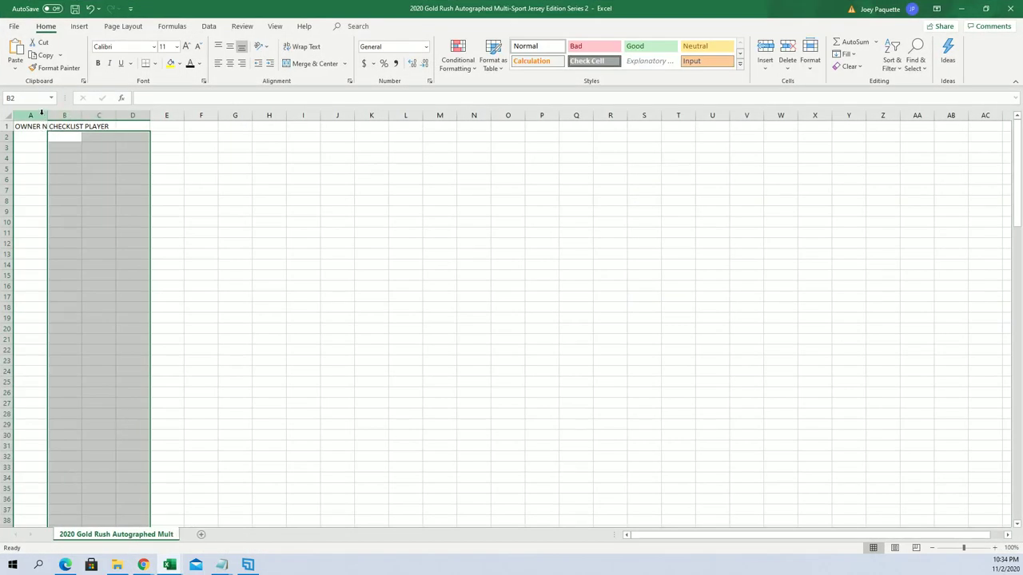
left_click_drag(149, 115, 266, 118)
left_click(147, 115)
left_click(65, 142)
Step: Paste the copied owner names as Text under the OWNER NAME header, starting at cell A2
right_click(38, 136)
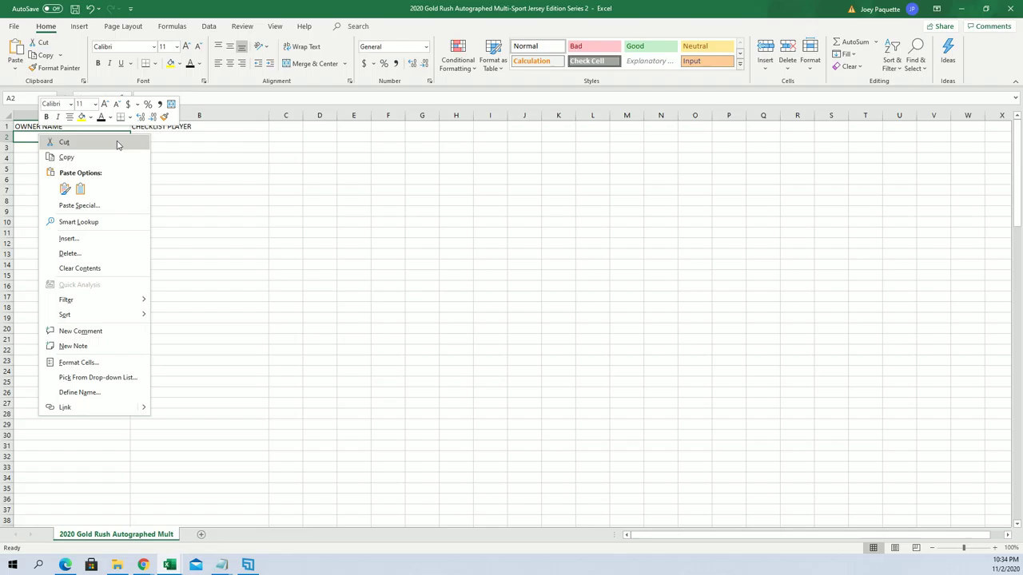
left_click(64, 206)
left_click(56, 152)
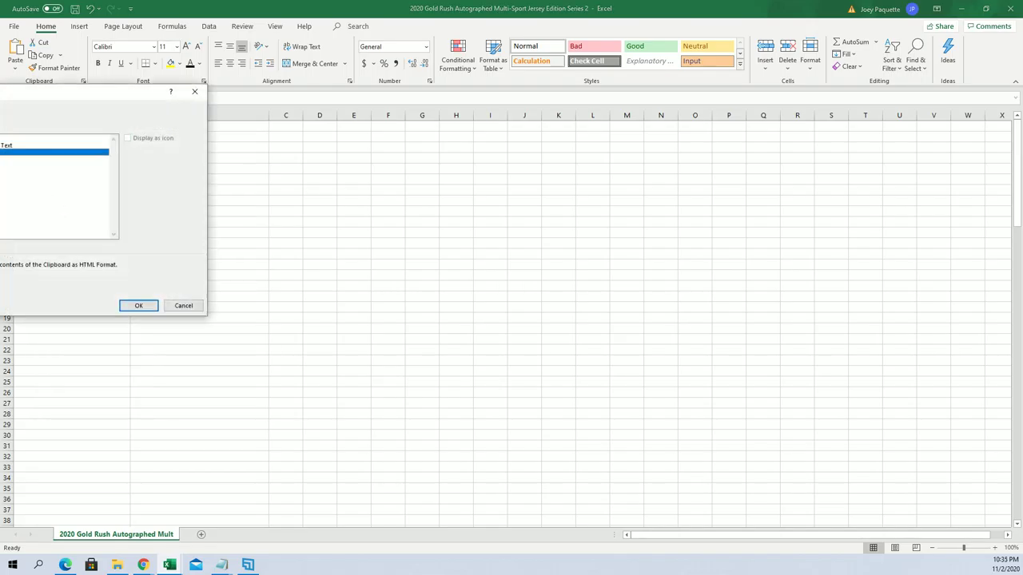
left_click(137, 306)
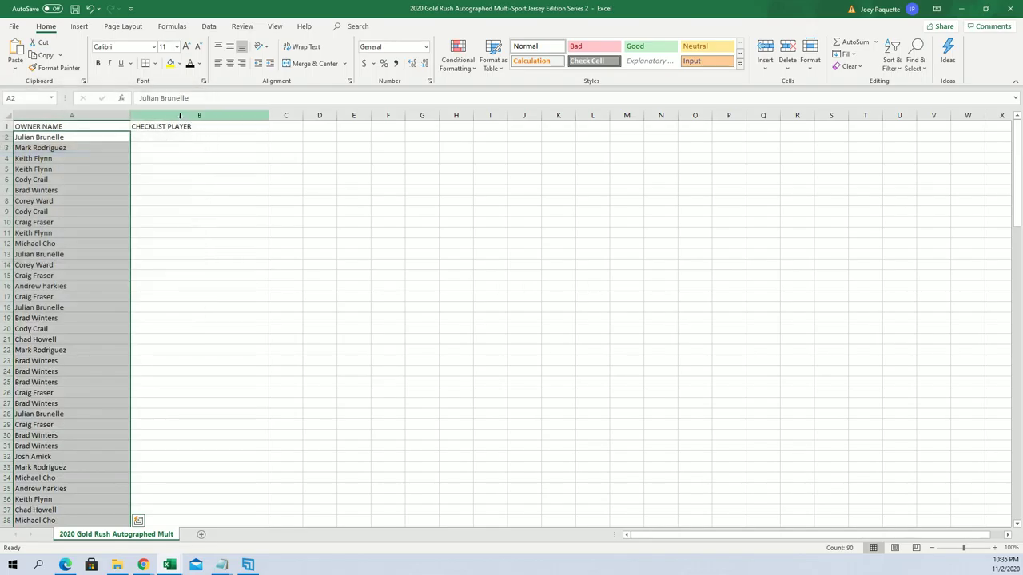
Step: Narrow column A to fit the owner names and enlarge the sheet to 160%
left_click(116, 116)
left_click_drag(130, 115, 83, 116)
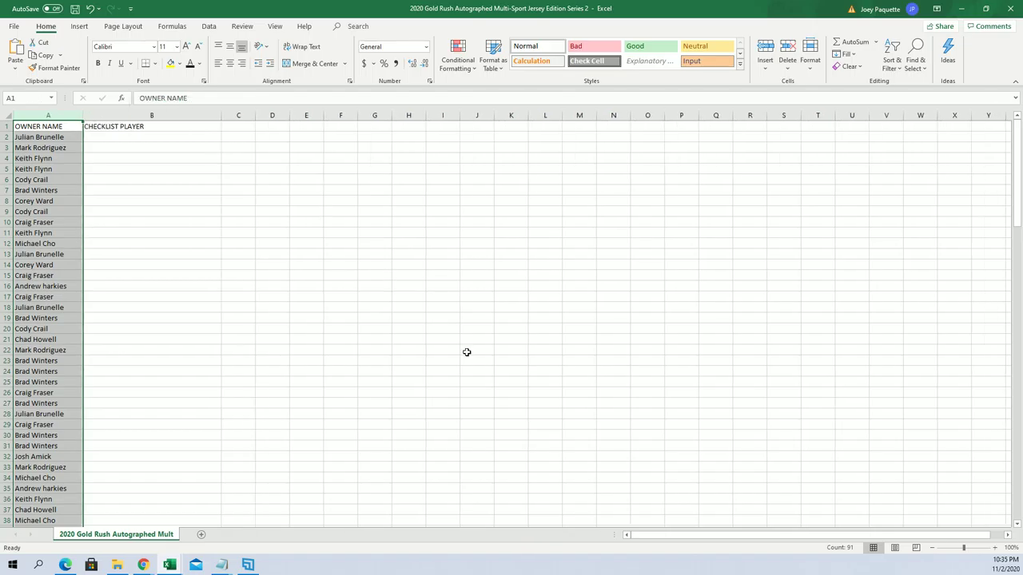
left_click(995, 547)
left_click(995, 547)
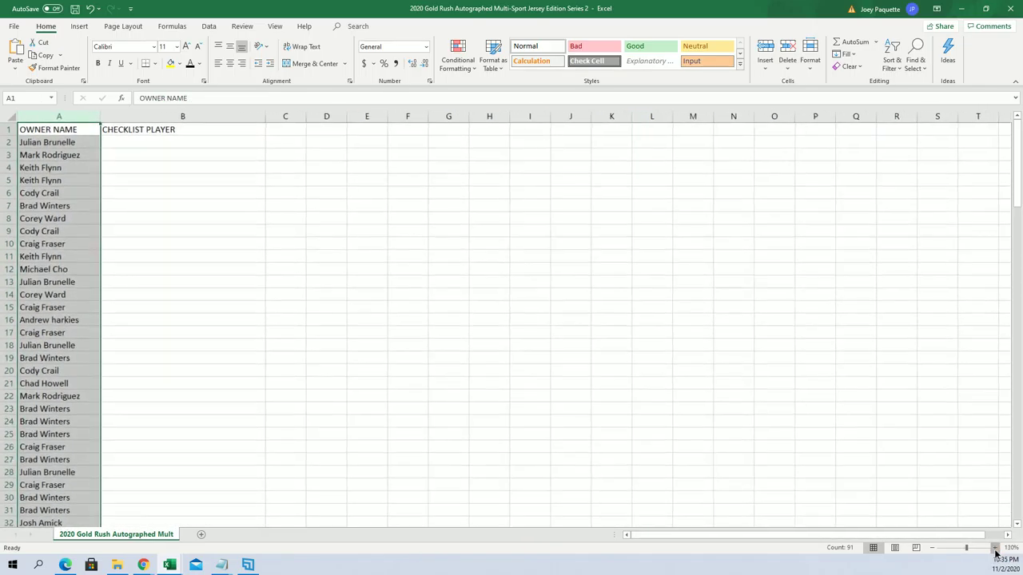
left_click(995, 547)
left_click(995, 547)
left_click(995, 547)
left_click(995, 548)
left_click(197, 155)
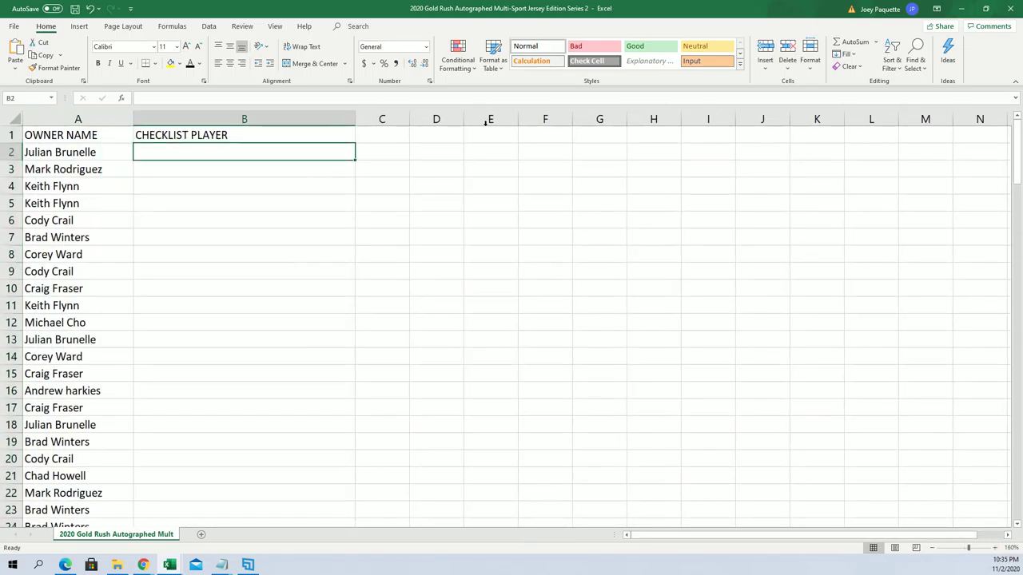
Step: Minimize the workbook and return to an empty List Randomizer form in the browser
left_click(961, 9)
scroll(381, 133, "up", 3)
left_click(392, 80)
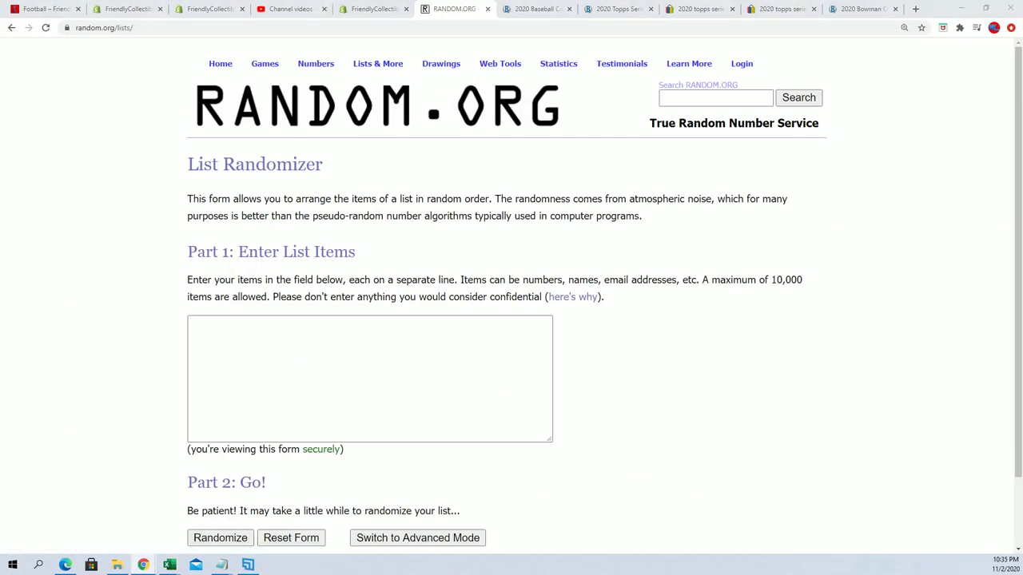
Step: Copy the whole checklist player list below the owner names in Notepad into the List Randomizer's items field
key("alt+Tab")
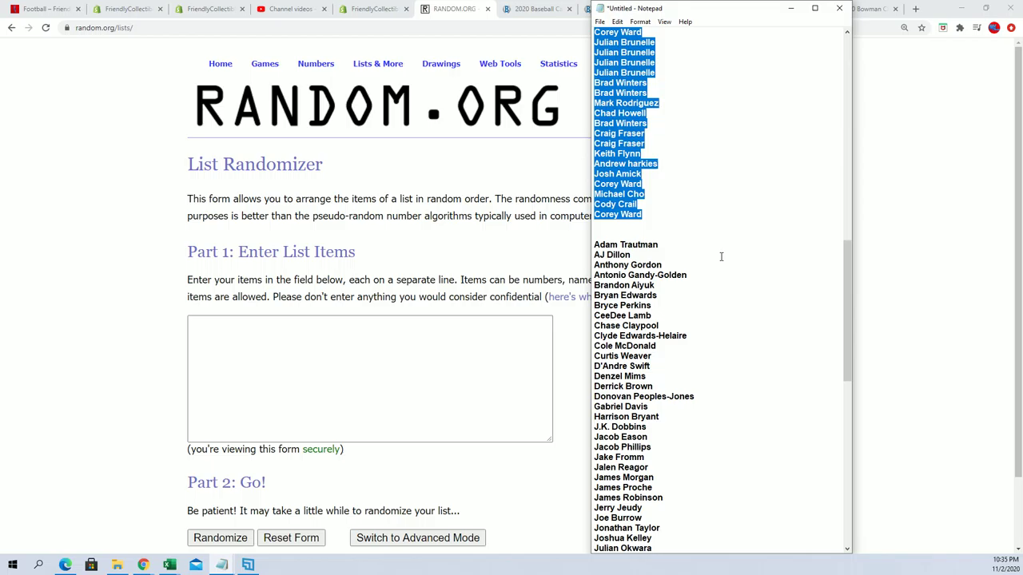
left_click_drag(595, 240, 641, 539)
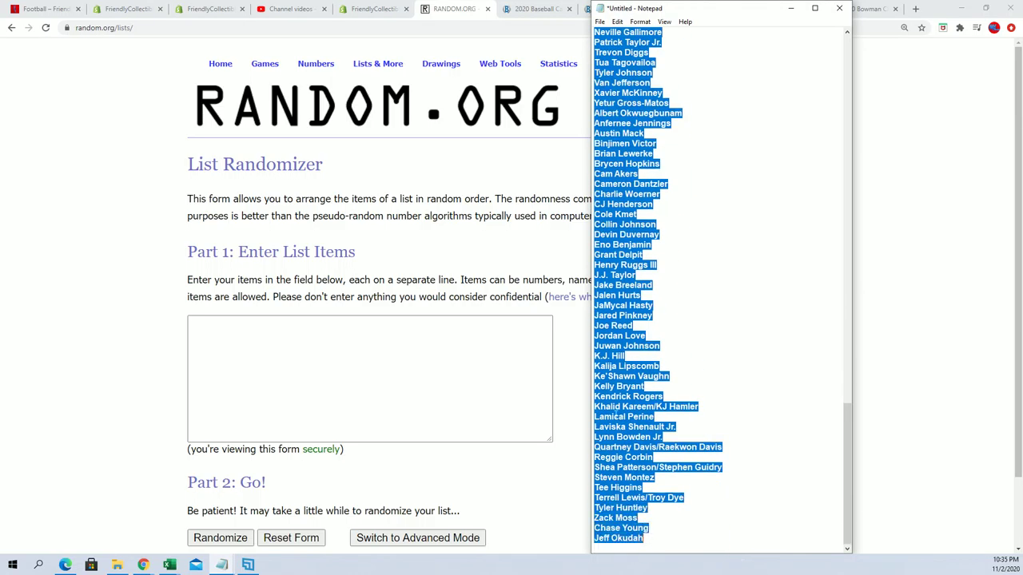
right_click(649, 537)
left_click(679, 410)
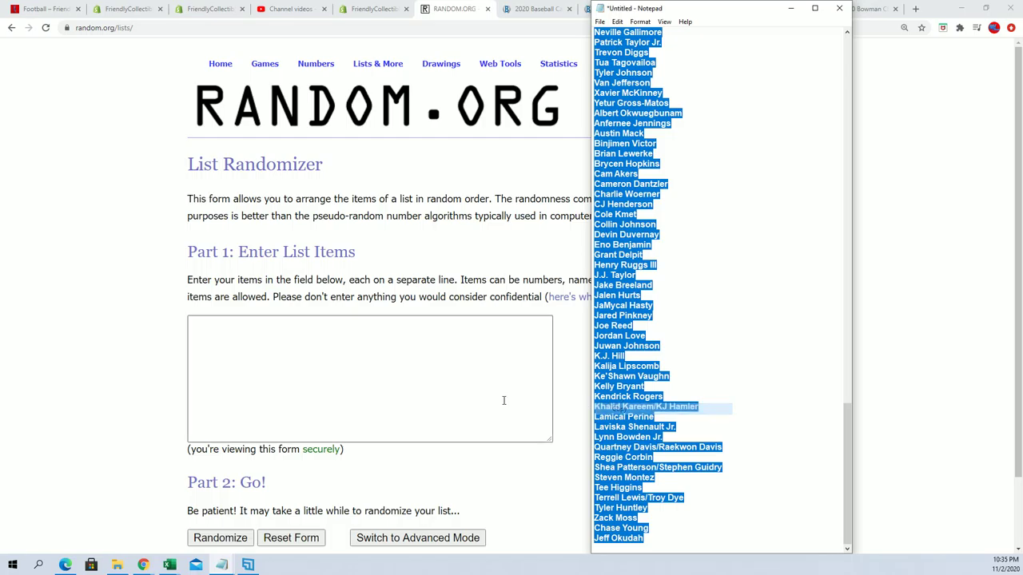
left_click(256, 339)
right_click(222, 339)
left_click(248, 417)
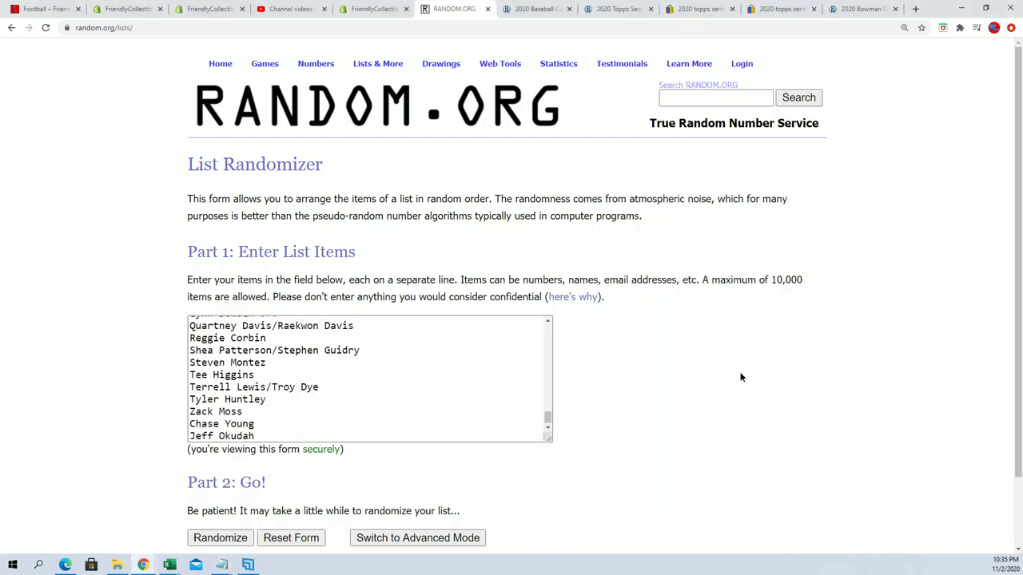
Step: Randomize the checklist player list seven times
scroll(719, 380, "down", 1)
left_click(221, 456)
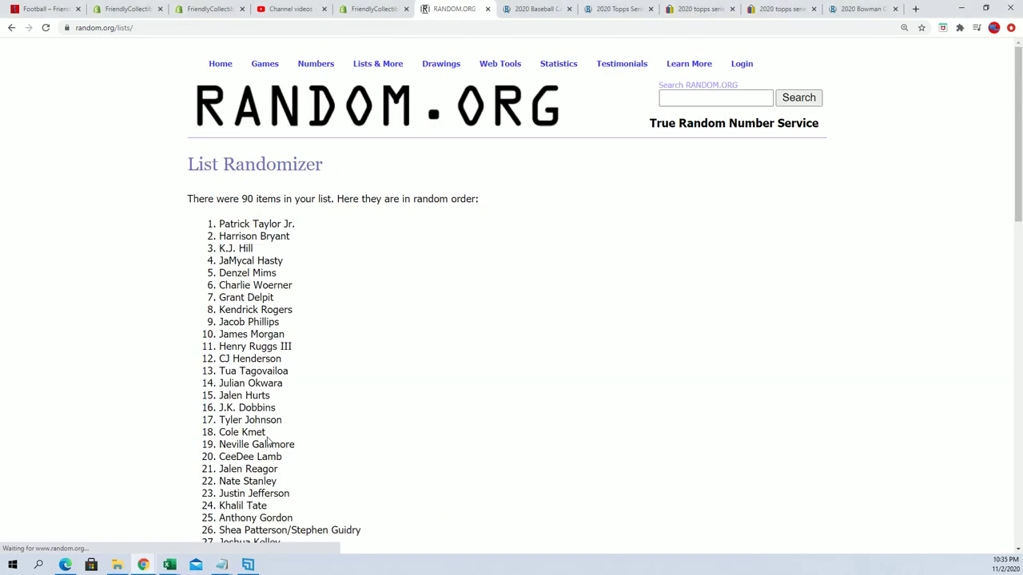
scroll(268, 438, "down", 12)
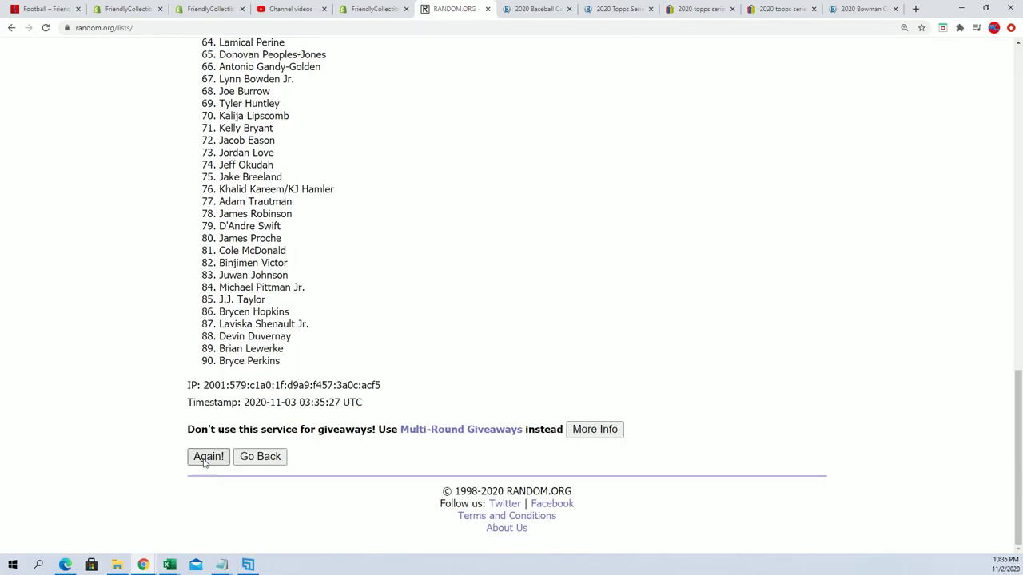
left_click(204, 461)
scroll(207, 465, "down", 10)
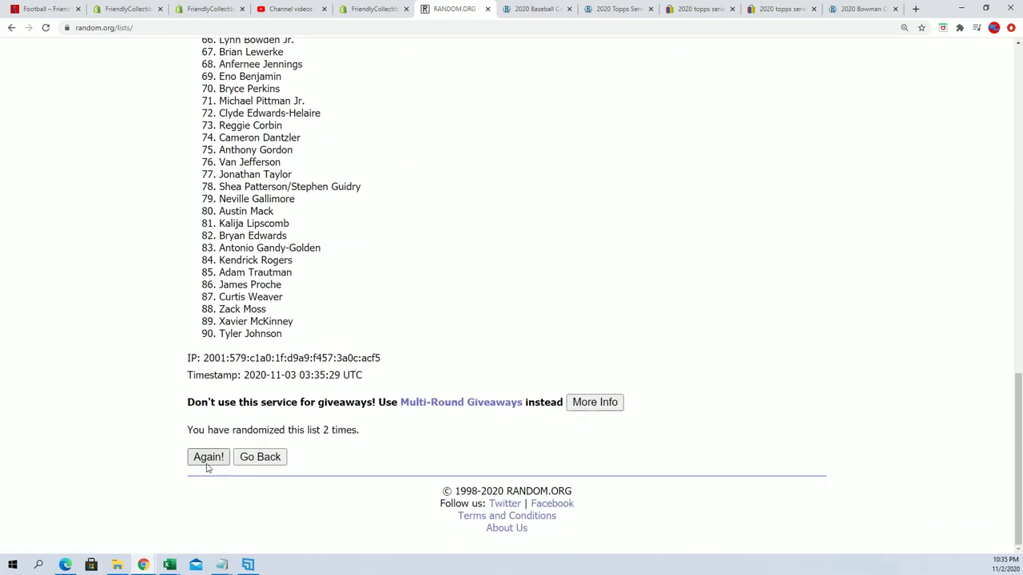
left_click(207, 460)
scroll(206, 459, "down", 10)
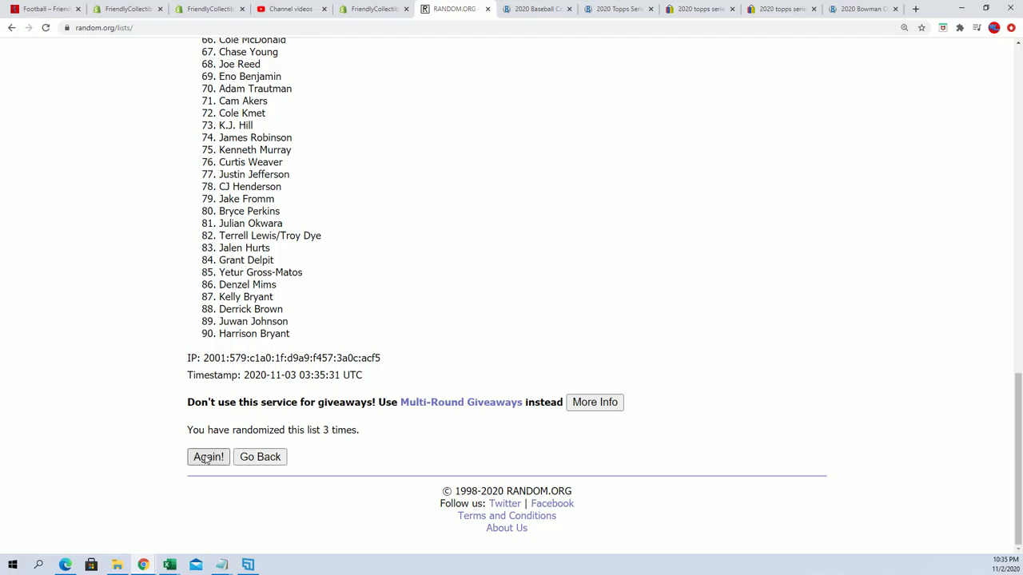
left_click(207, 459)
scroll(210, 448, "down", 10)
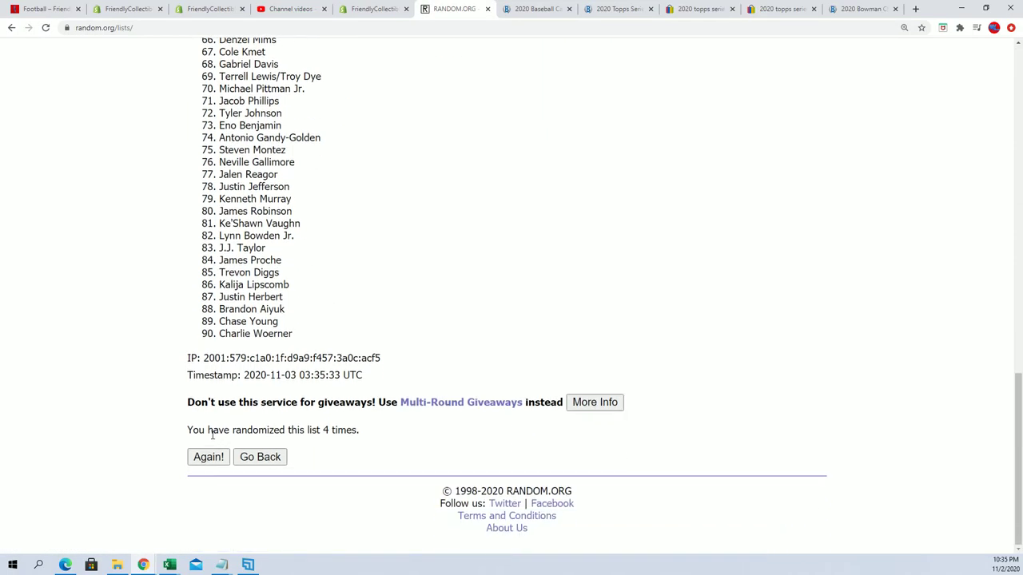
left_click(210, 458)
scroll(335, 379, "down", 10)
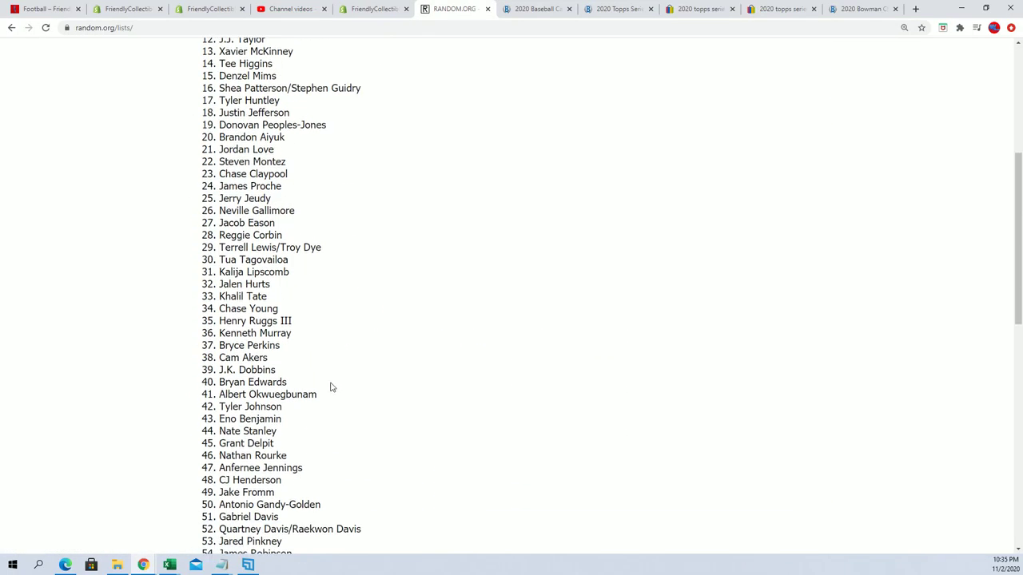
scroll(332, 419, "down", 3)
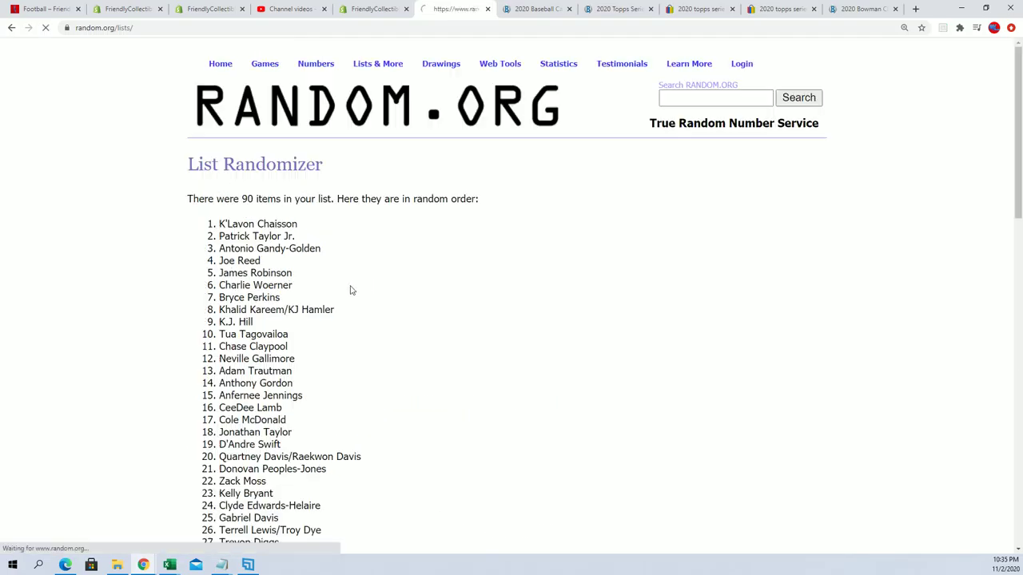
scroll(306, 399, "down", 12)
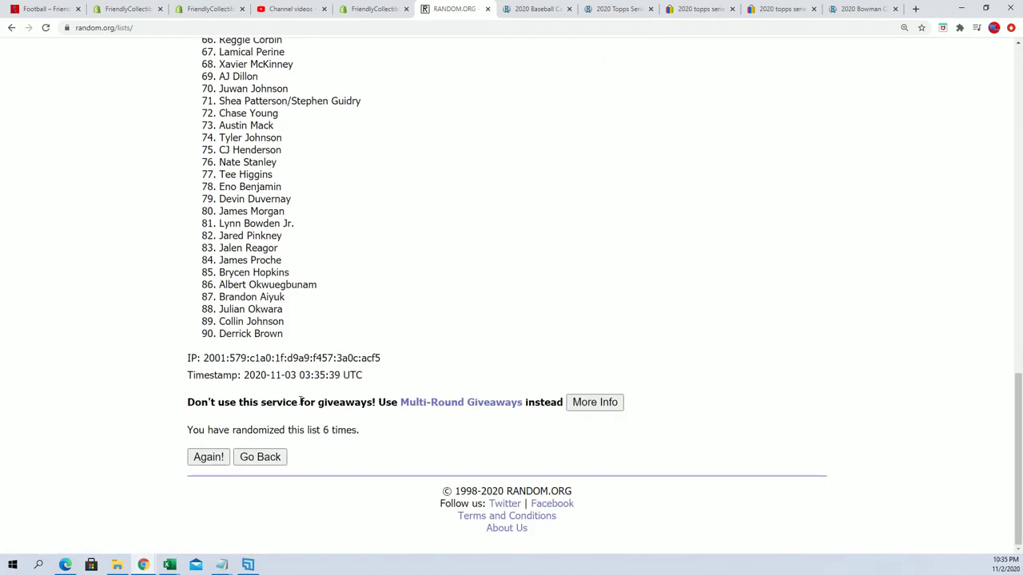
left_click(209, 457)
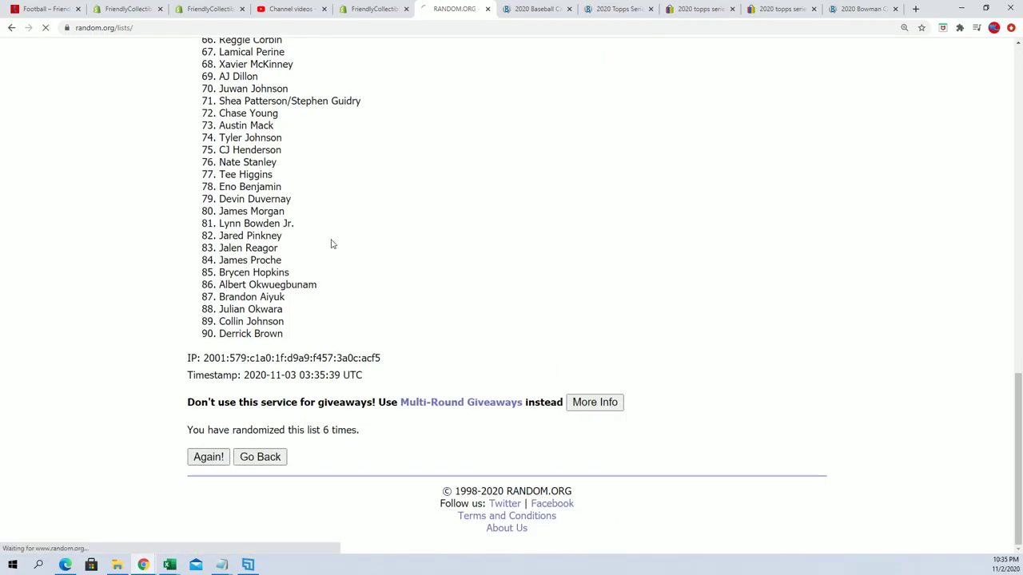
Step: Copy all the checklist players from the seventh randomized result and check the randomization count and timestamp
scroll(361, 231, "down", 1)
left_click_drag(217, 165, 293, 453)
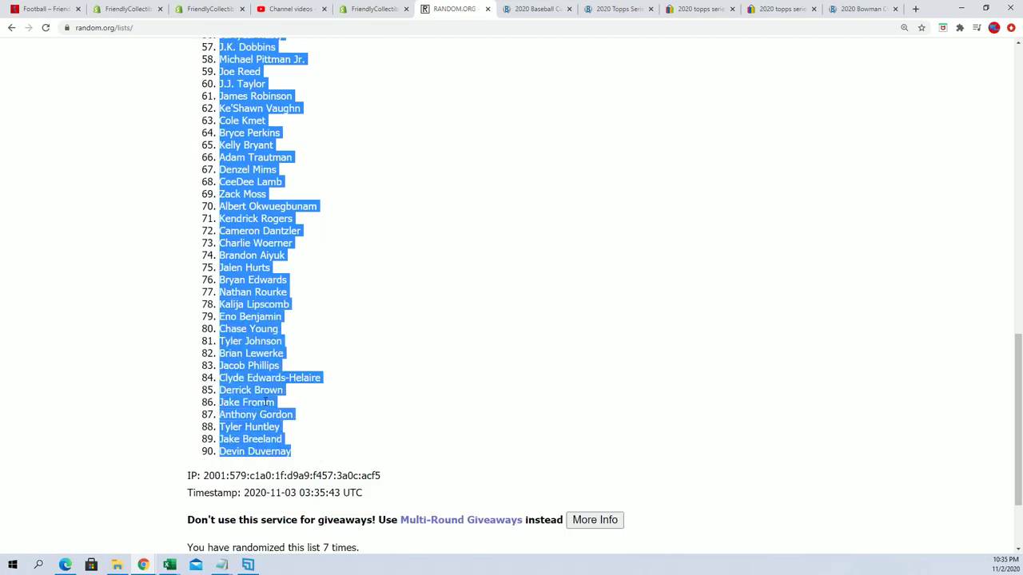
right_click(268, 399)
left_click(286, 408)
scroll(405, 463, "down", 1)
scroll(405, 464, "down", 2)
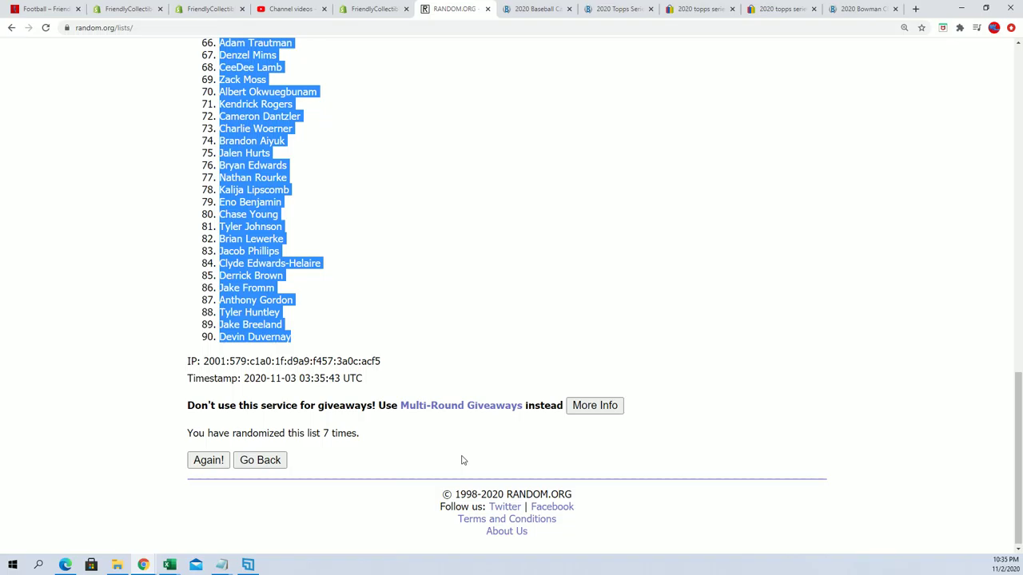
scroll(468, 451, "up", 11)
scroll(468, 451, "down", 1)
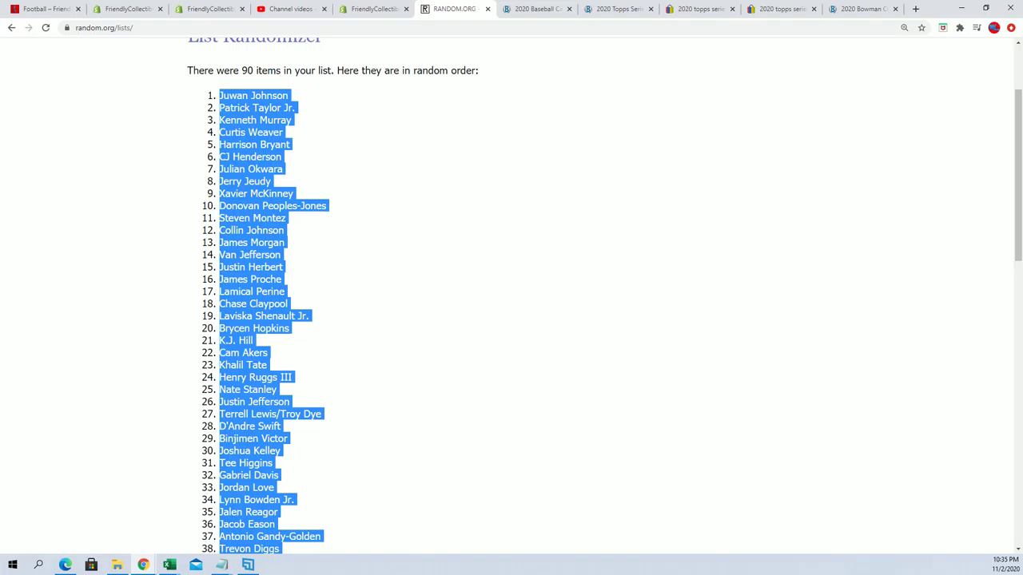
Step: Switch to the Excel workbook and paste the copied players as plain text under CHECKLIST PLAYER, starting at cell B2
key("alt+Tab")
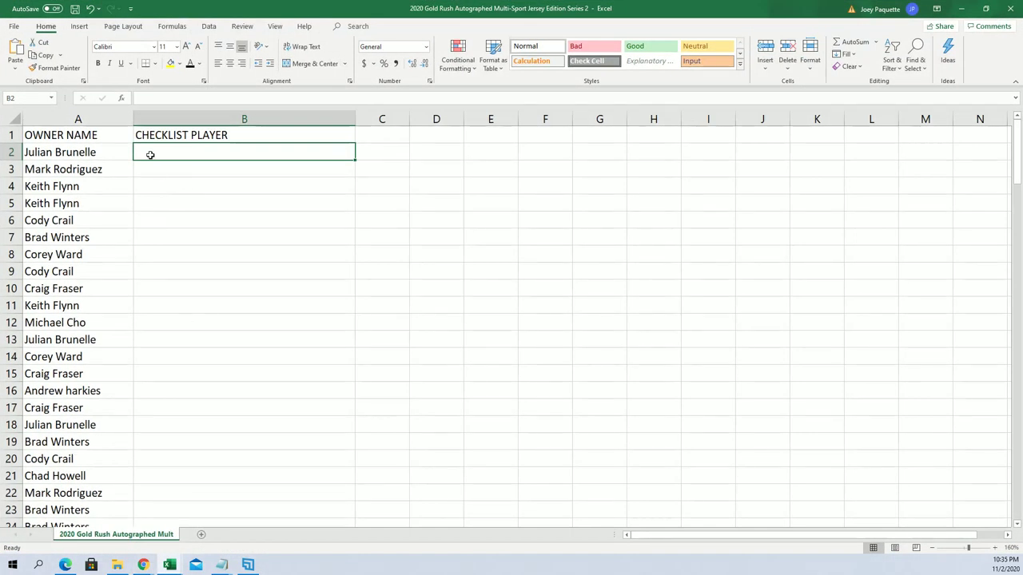
right_click(148, 151)
left_click(168, 222)
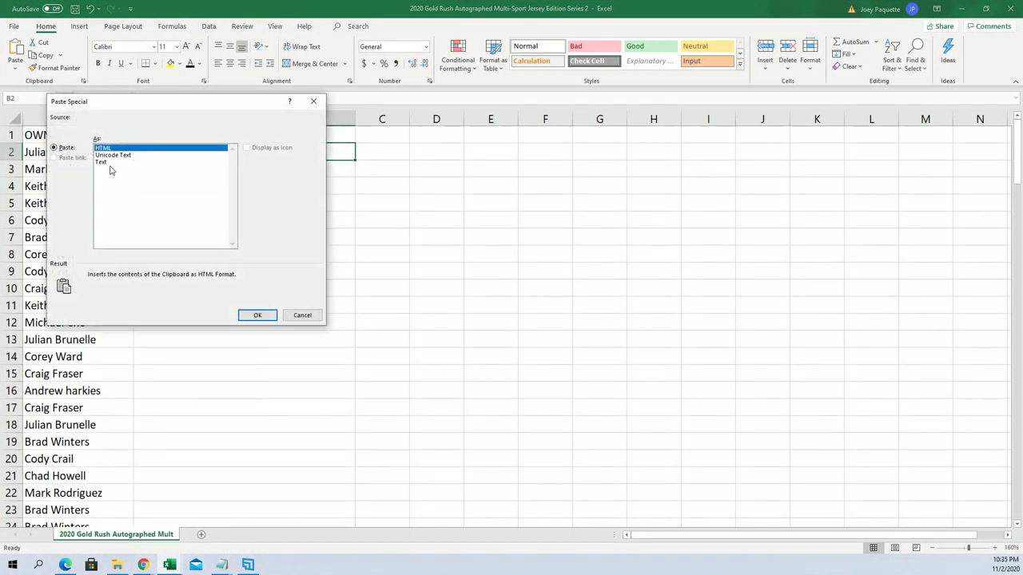
left_click(127, 221)
left_click(257, 315)
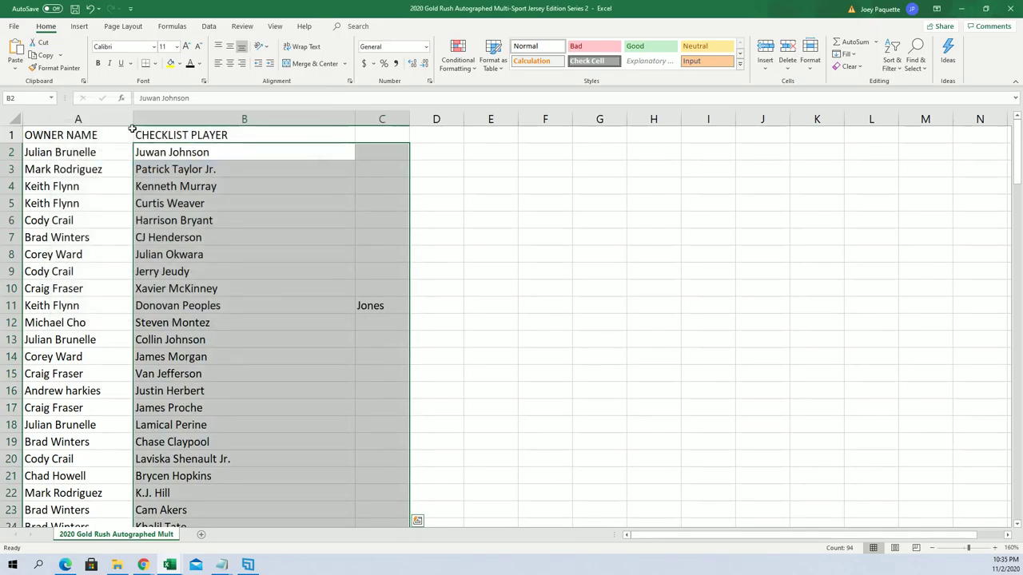
Step: Narrow column A slightly so it fits the owner names more closely
left_click(120, 116)
left_click_drag(129, 116, 115, 116)
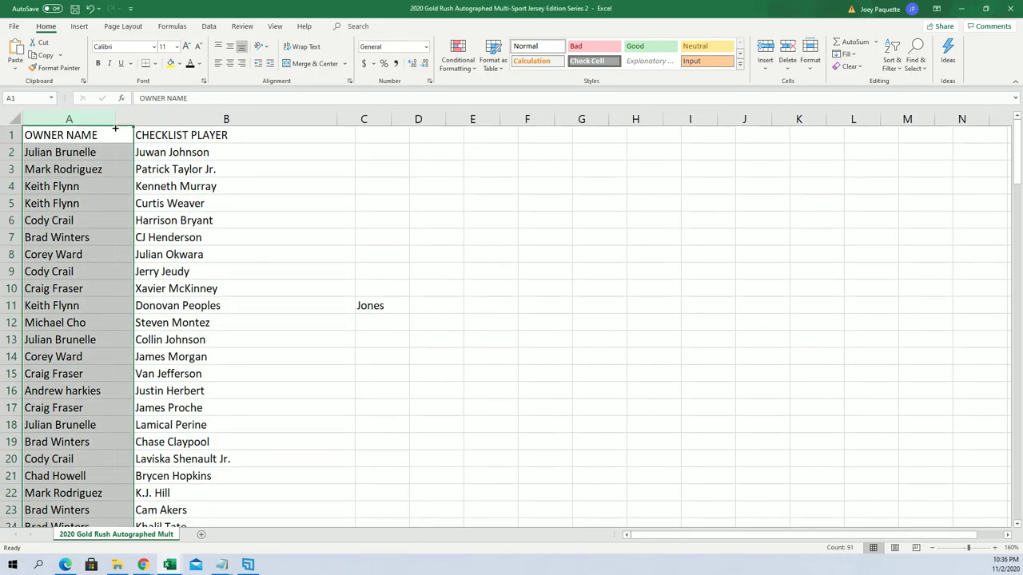
left_click(207, 440)
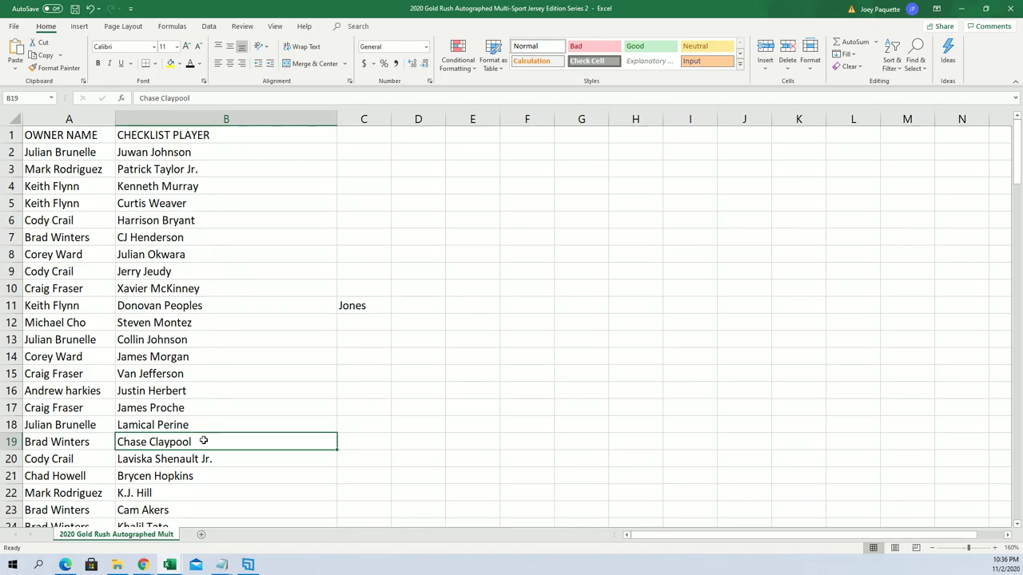
Step: Review the owner and checklist player pairings from row 19 down to the last filled row of the sheet
scroll(206, 440, "down", 3)
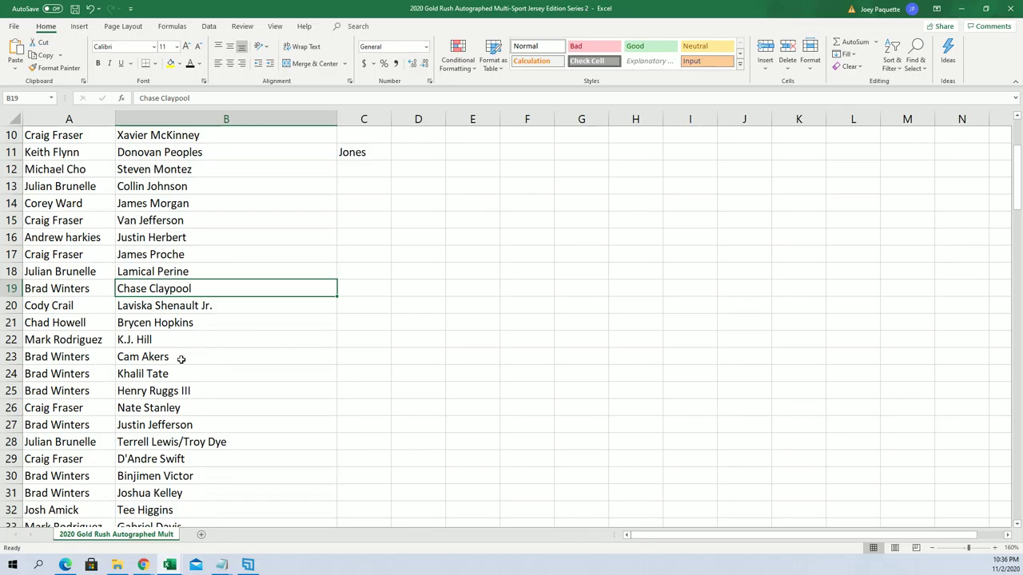
scroll(179, 373, "down", 1)
left_click(183, 408)
scroll(201, 424, "down", 2)
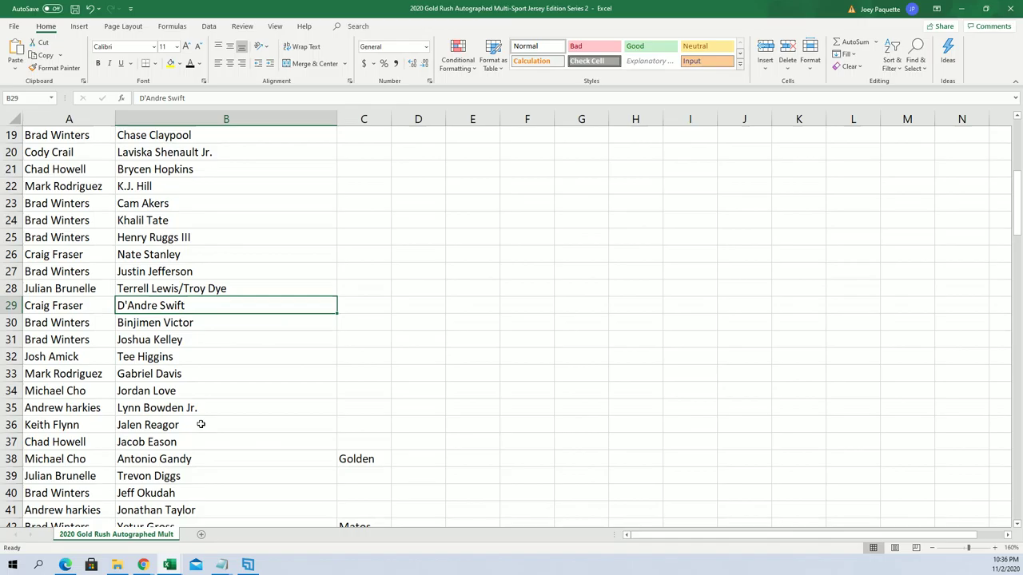
scroll(201, 424, "down", 3)
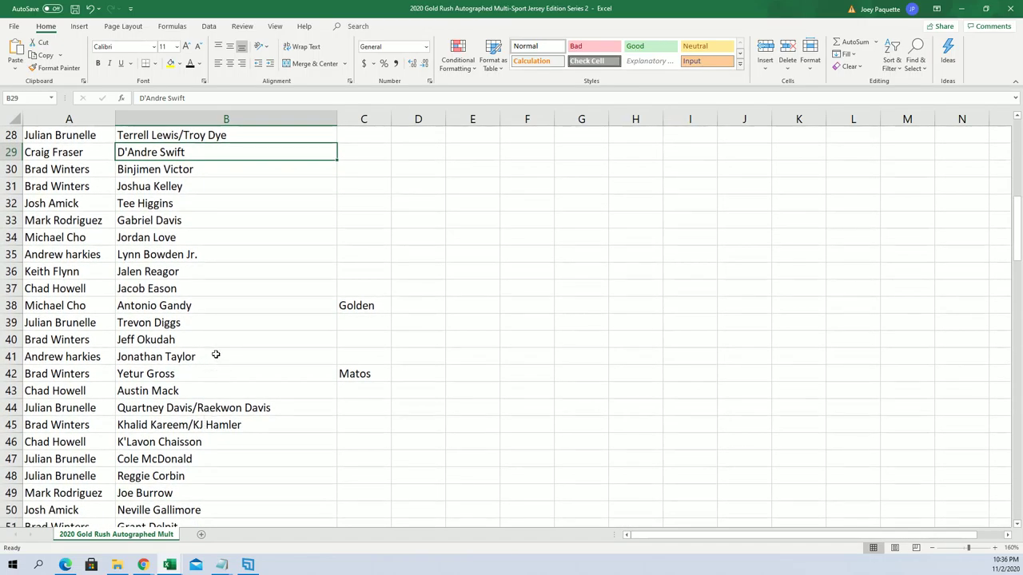
left_click(216, 355)
scroll(306, 409, "down", 3)
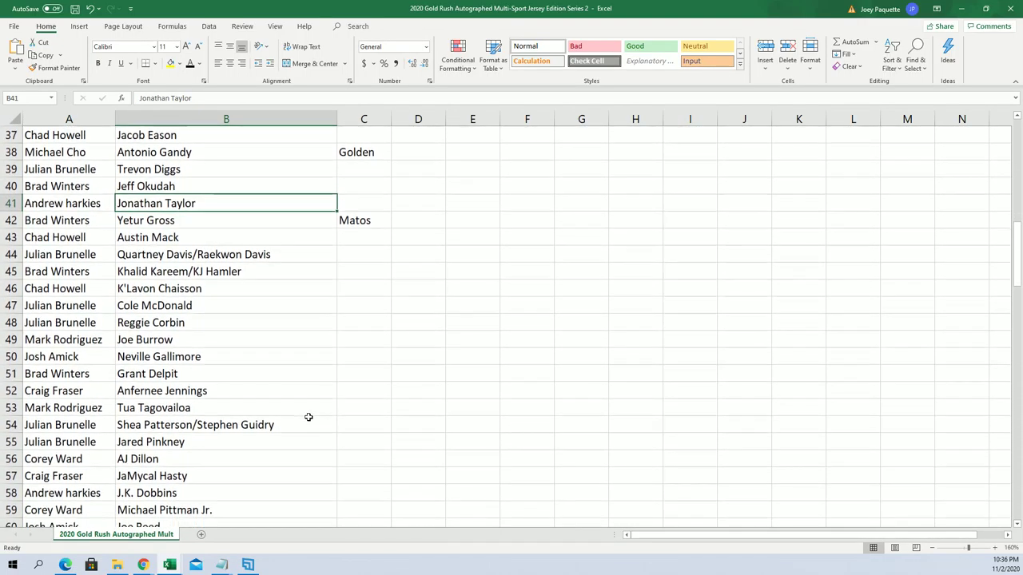
left_click(232, 342)
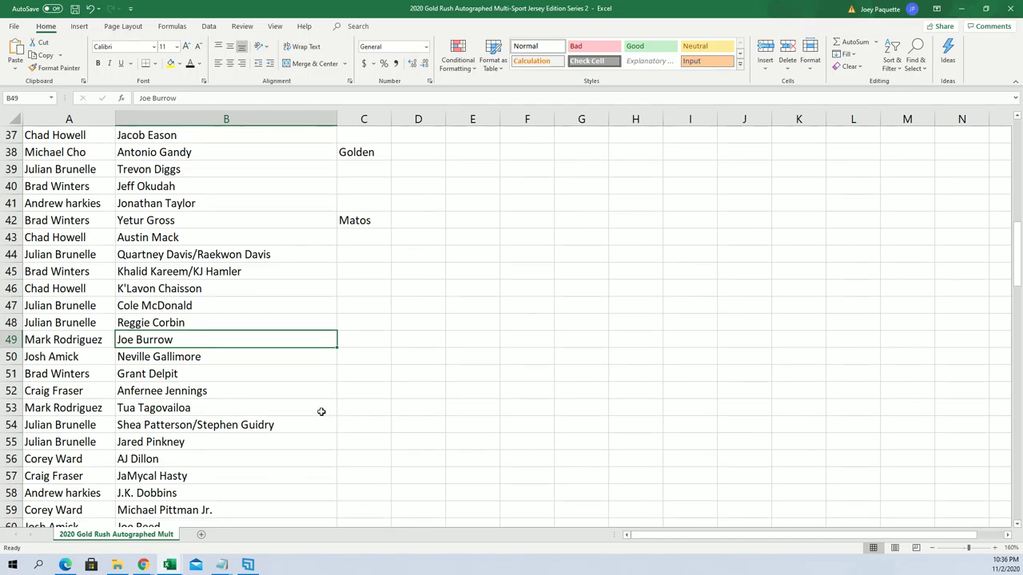
left_click(283, 405)
left_click(200, 343)
scroll(281, 442, "down", 3)
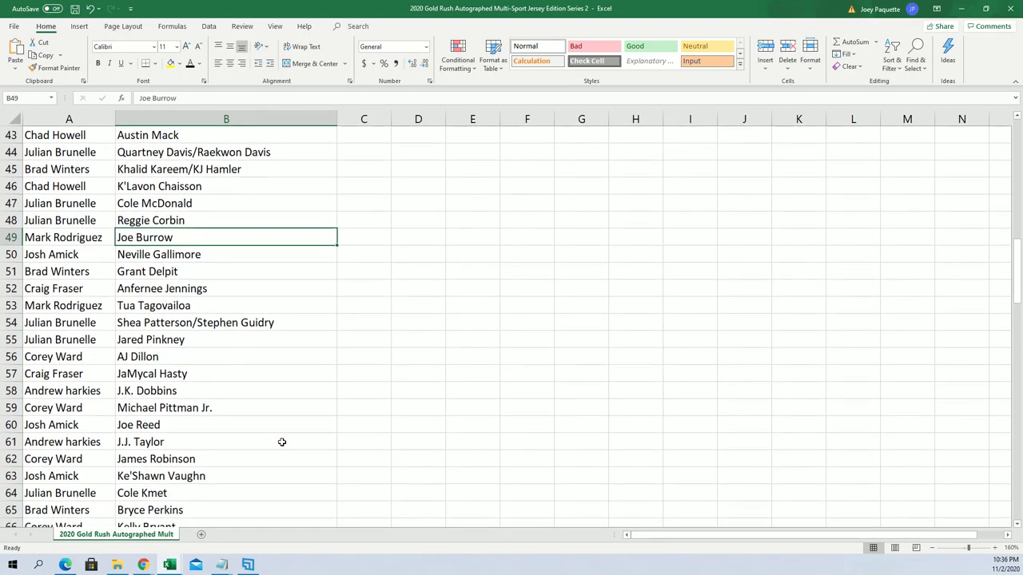
left_click(282, 413)
scroll(281, 418, "down", 1)
scroll(282, 422, "down", 1)
scroll(281, 423, "down", 4)
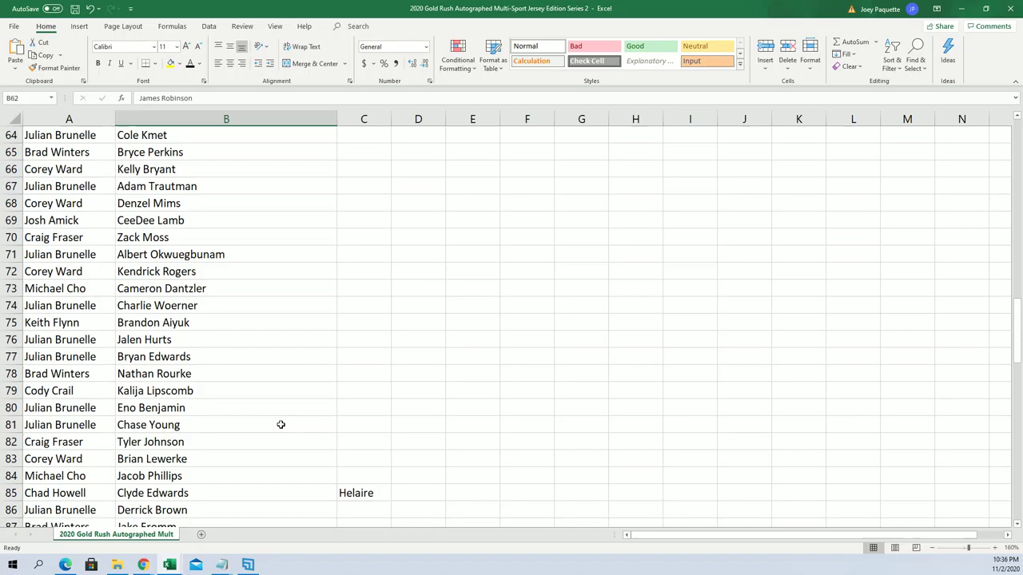
scroll(281, 424, "down", 2)
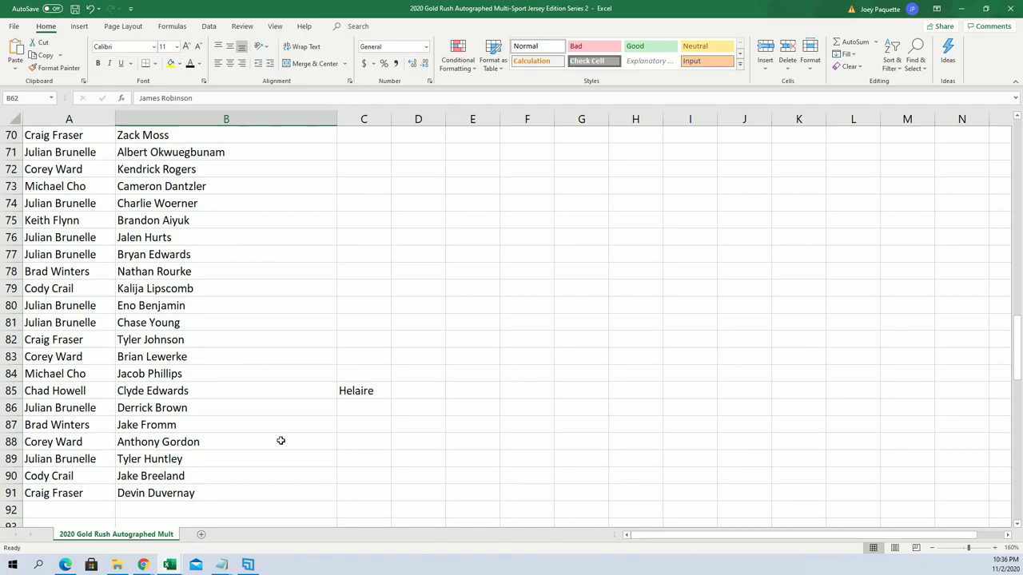
Step: Recheck the owner and player pairings from the end of the list back up to the header row
scroll(280, 440, "up", 5)
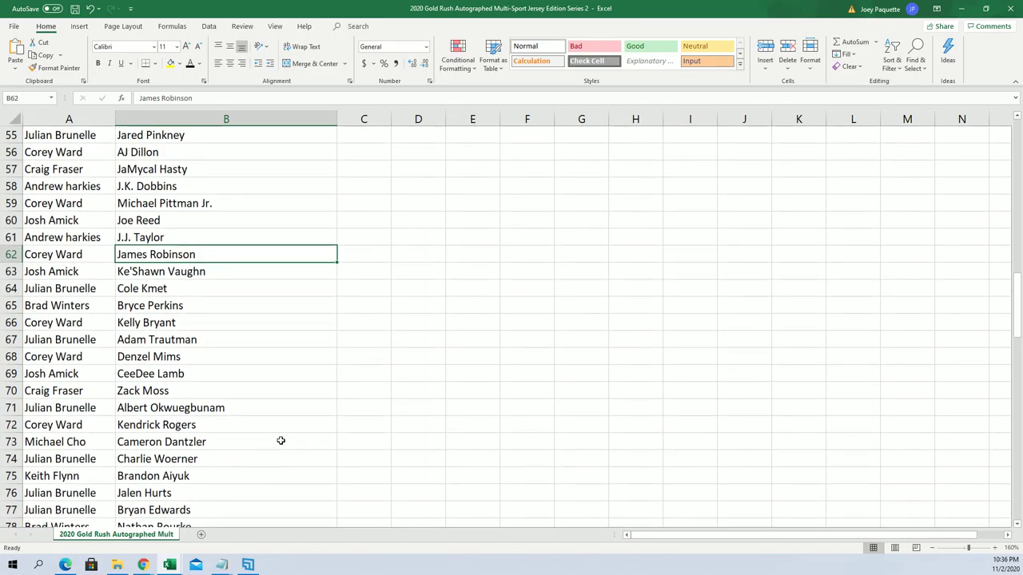
scroll(280, 440, "up", 5)
scroll(281, 441, "up", 3)
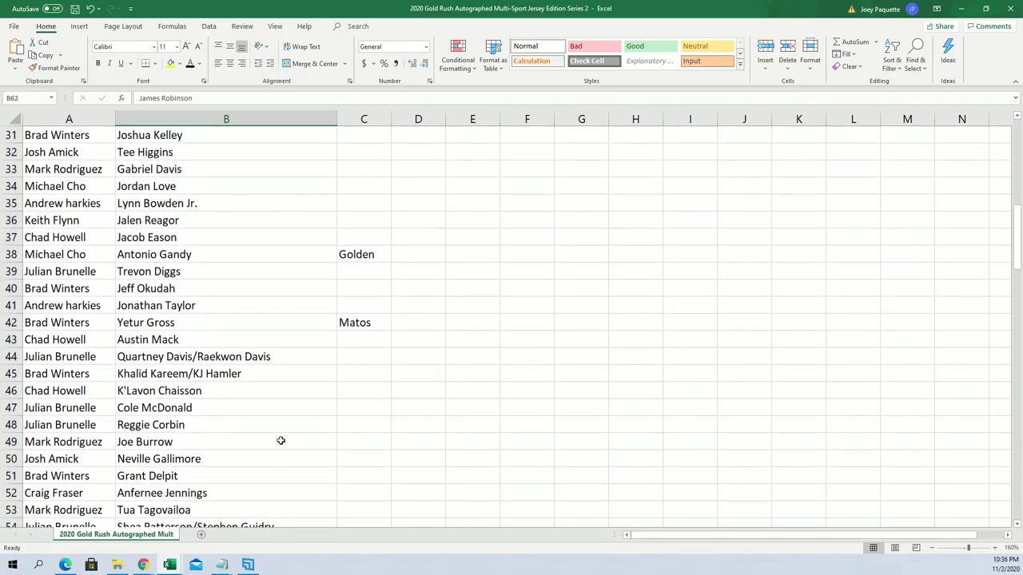
scroll(281, 440, "up", 1)
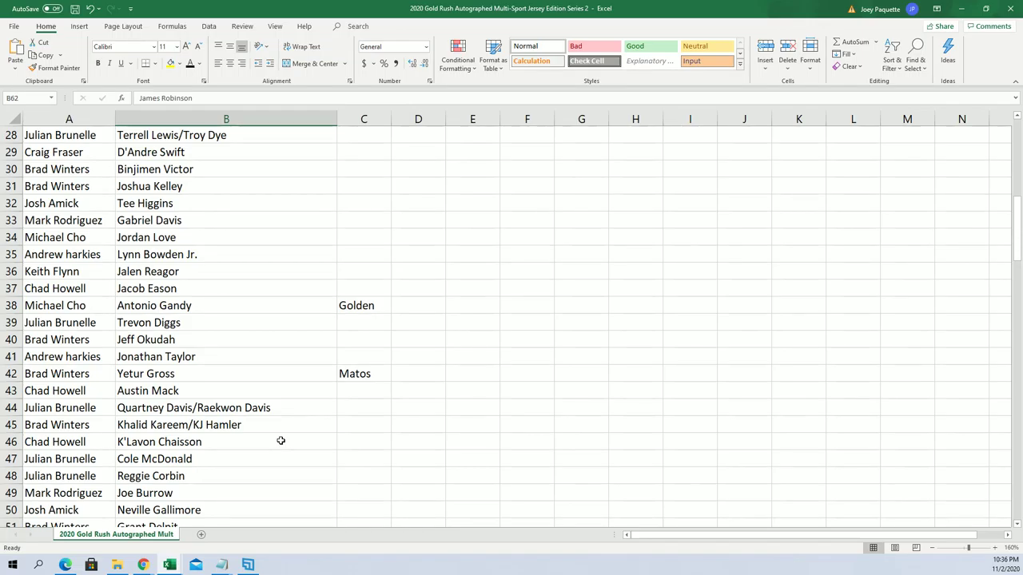
scroll(280, 441, "up", 4)
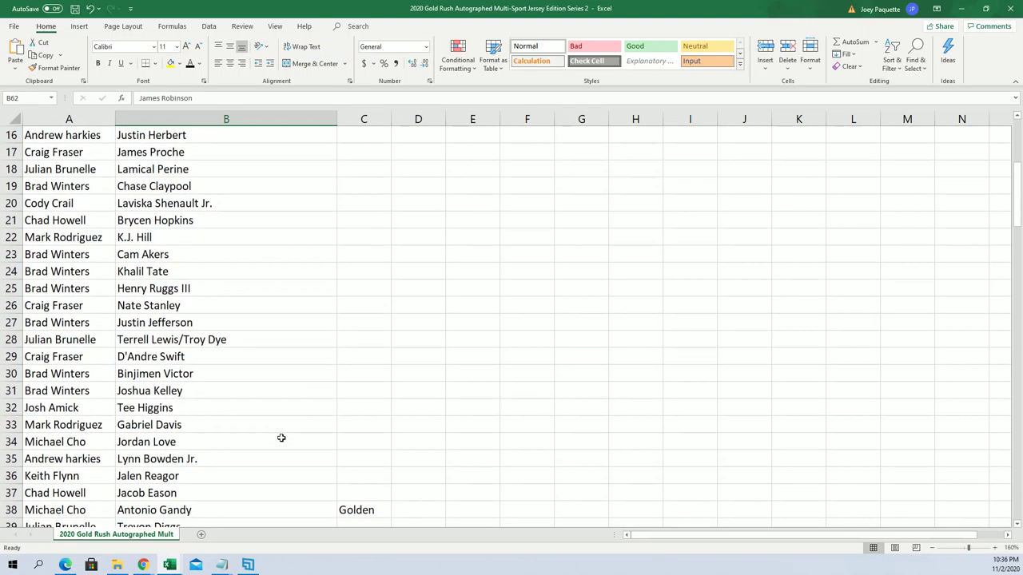
scroll(281, 438, "up", 1)
scroll(281, 438, "up", 1)
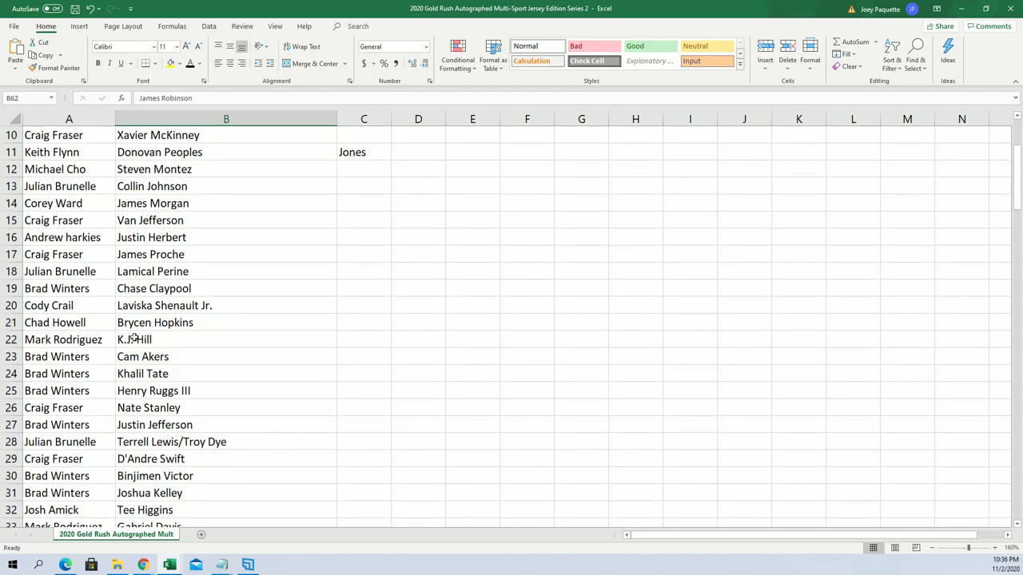
left_click(57, 245)
scroll(123, 298, "up", 3)
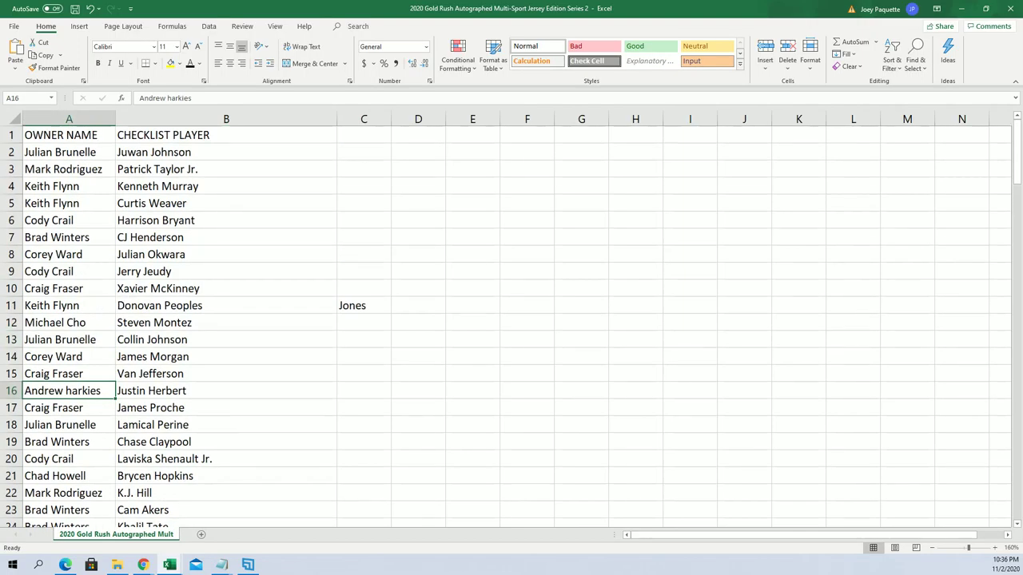